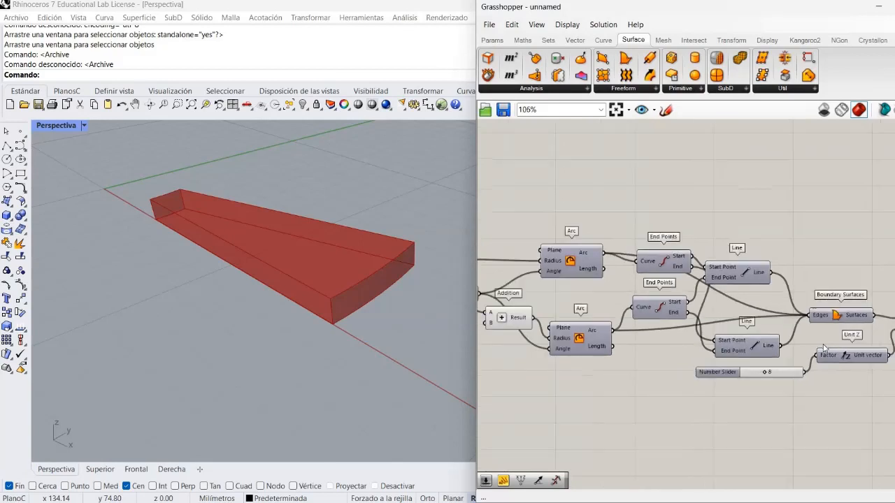
Reposition the two Arc components slightly while reviewing the nodes that define the wedge
right_click(824, 348)
click(584, 338)
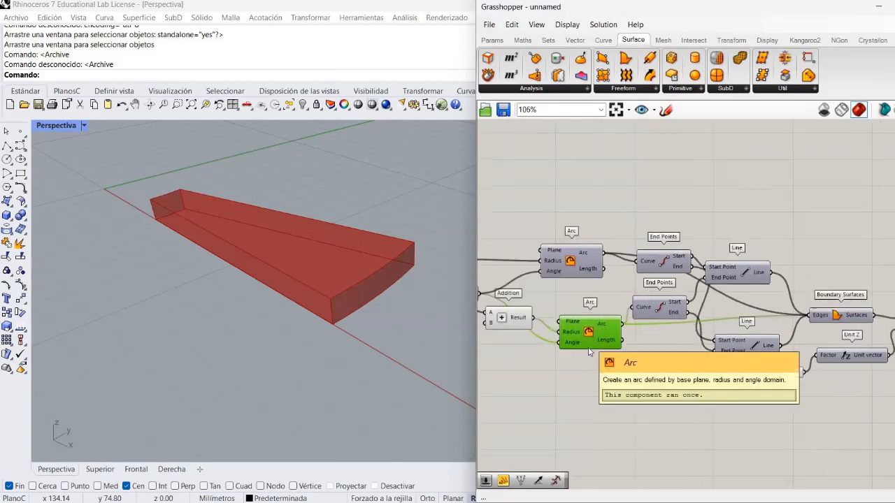
scroll(581, 357, down, 3)
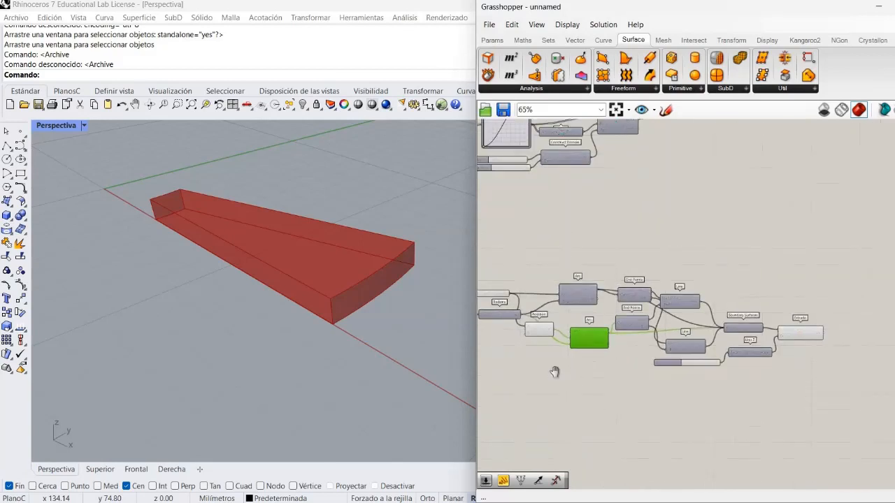
scroll(718, 380, down, 2)
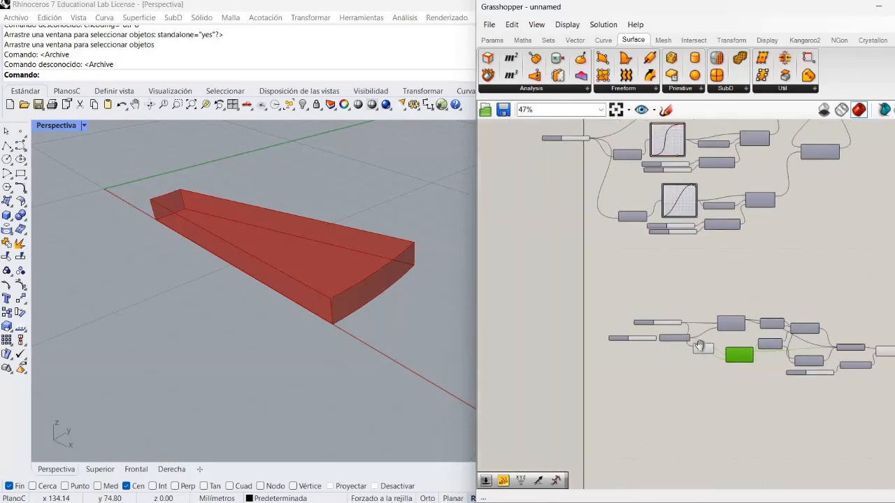
scroll(696, 348, up, 2)
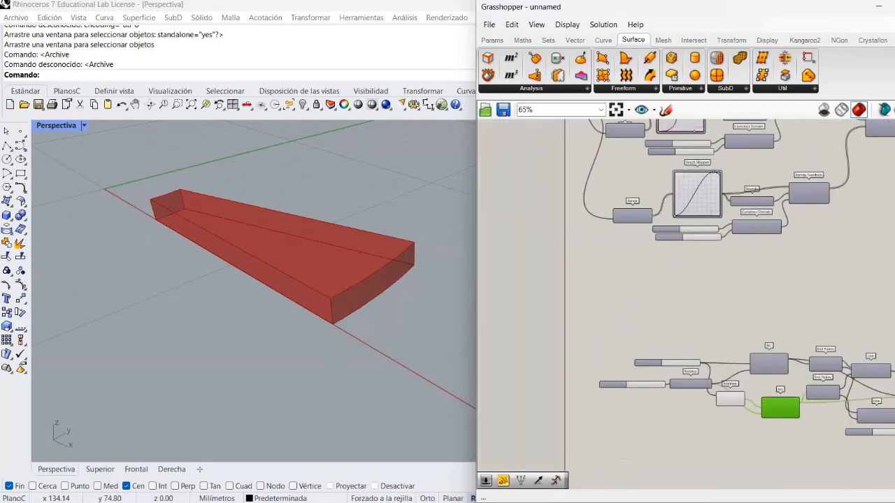
click(726, 459)
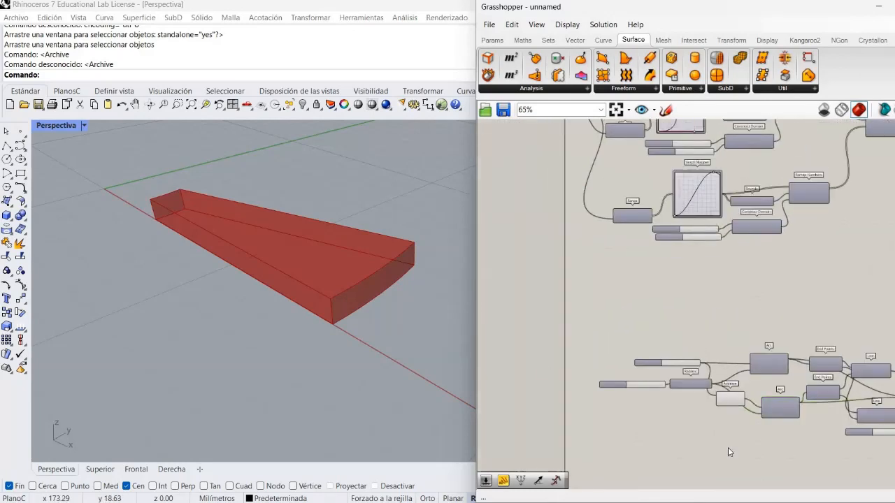
scroll(728, 447, up, 2)
right_drag(720, 434, 678, 341)
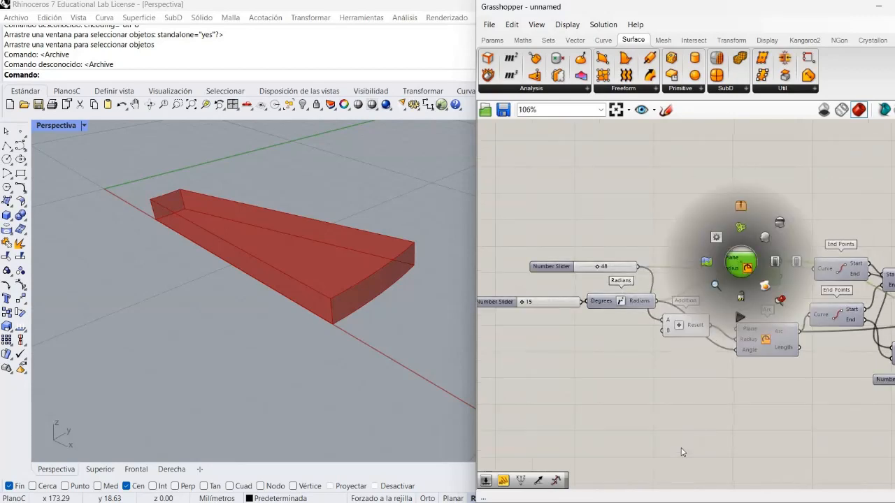
click(764, 274)
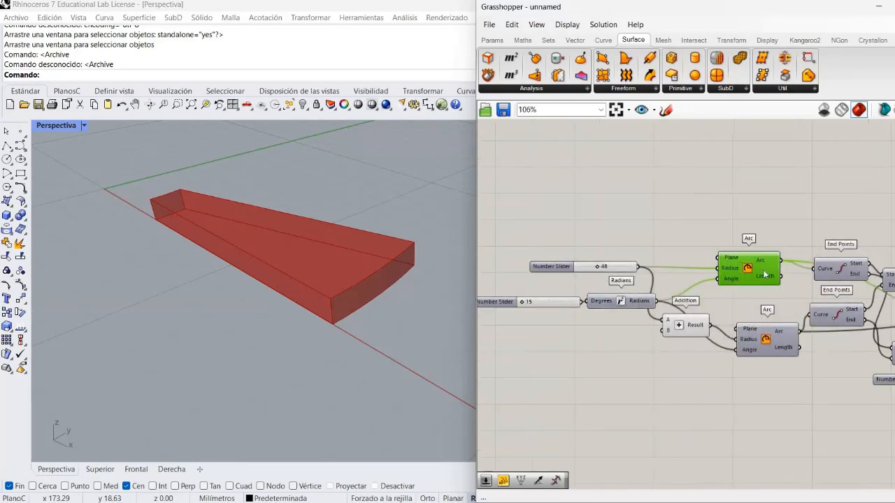
click(743, 290)
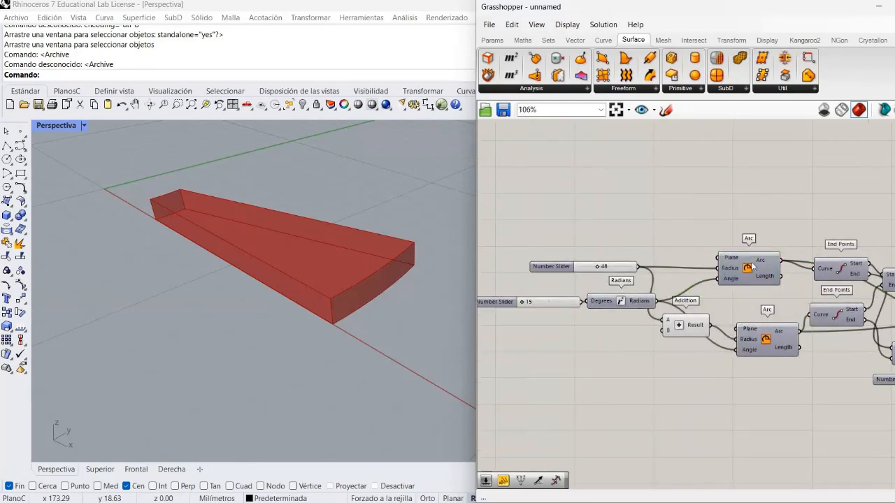
drag(752, 264, 755, 259)
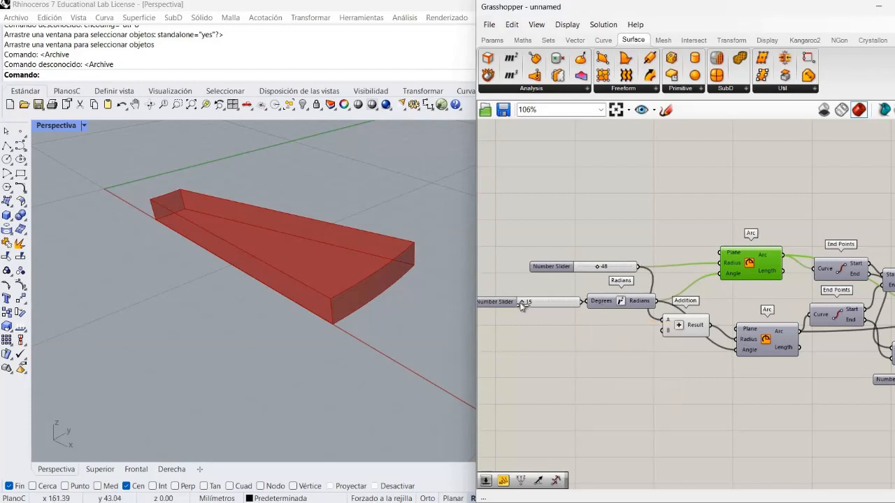
Set the inner arc's radius slider to 43 and the extrusion height slider feeding Unit Z to 5
drag(523, 307, 525, 302)
mouse_move(601, 268)
mouse_down()
mouse_move(597, 291)
mouse_move(596, 280)
mouse_up()
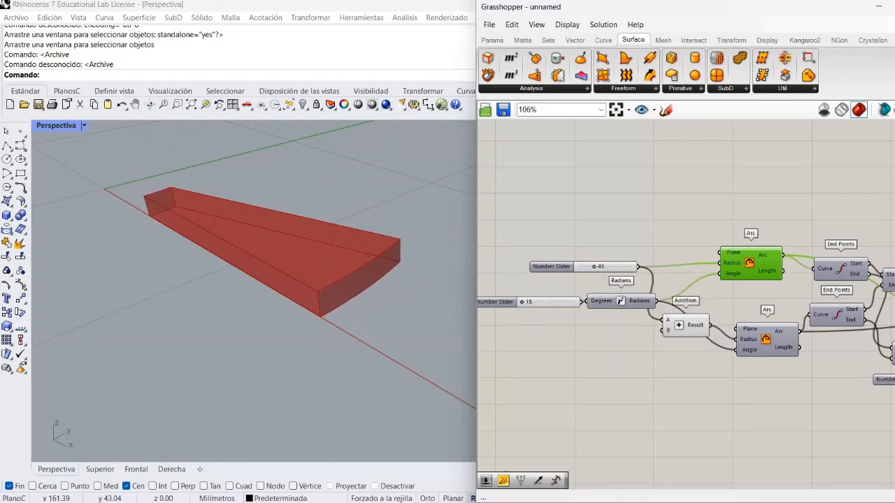
right_drag(788, 403, 537, 425)
right_drag(605, 342, 600, 352)
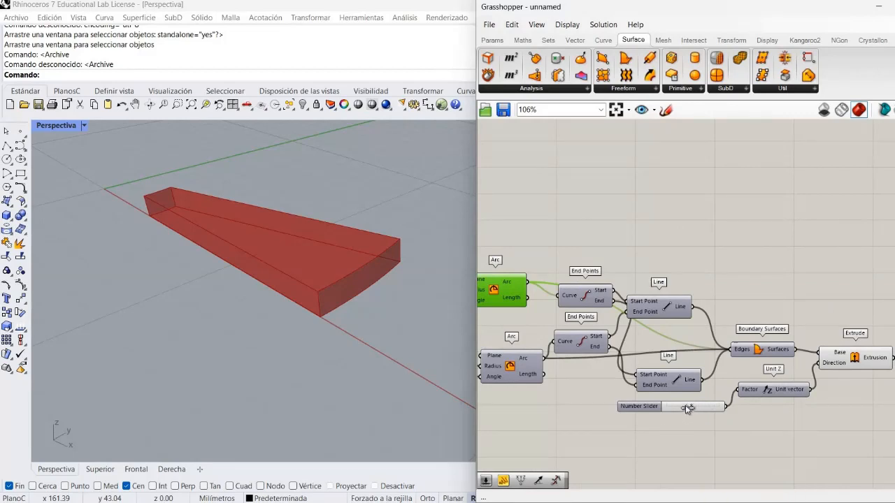
drag(692, 409, 678, 420)
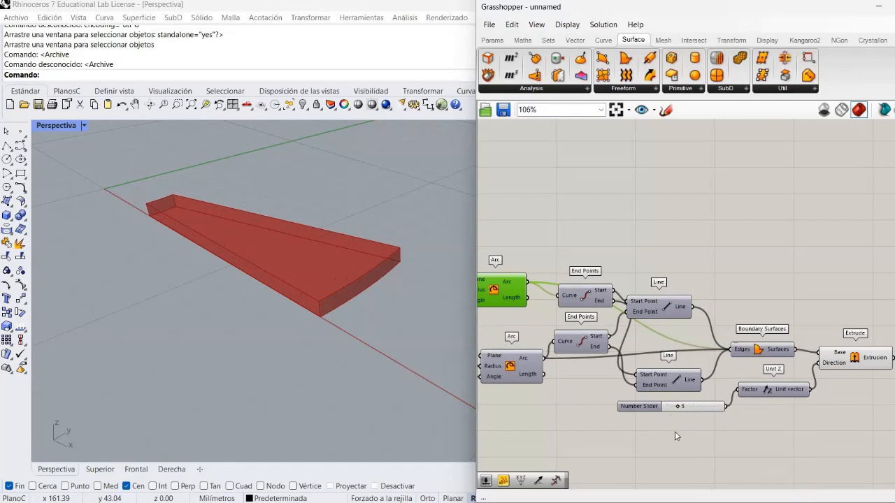
Add a Series component to the canvas below the Extrude component
right_drag(675, 437, 560, 366)
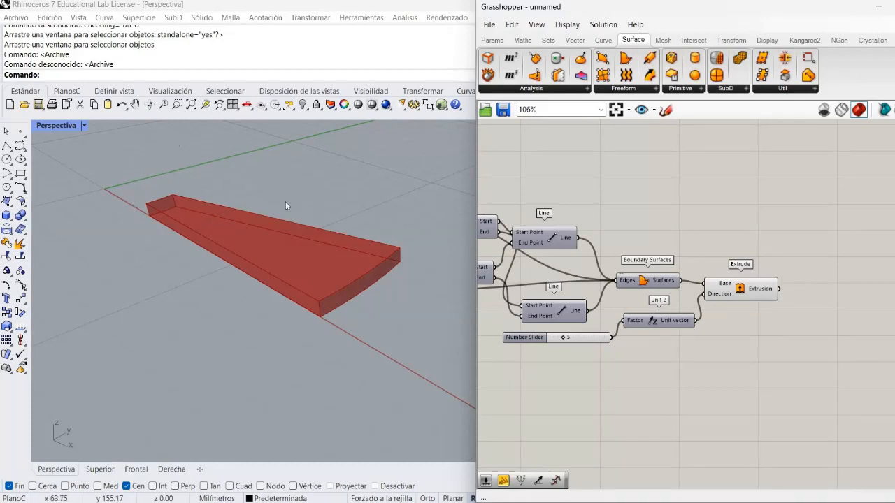
shift+right_drag(314, 300, 297, 370)
shift+right_drag(285, 329, 269, 387)
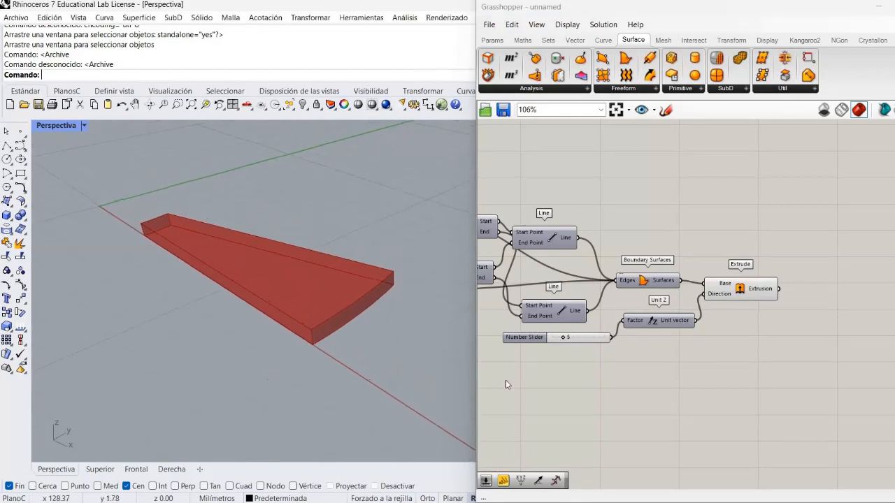
double_click(758, 367)
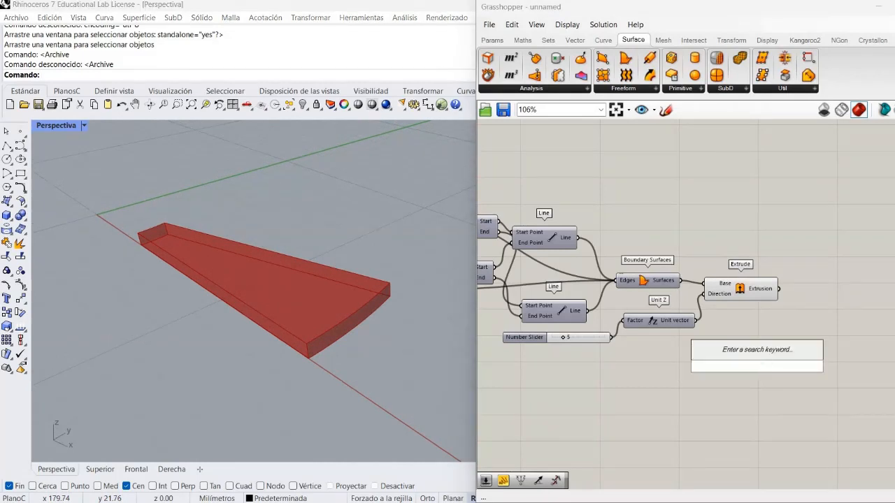
text(seri)
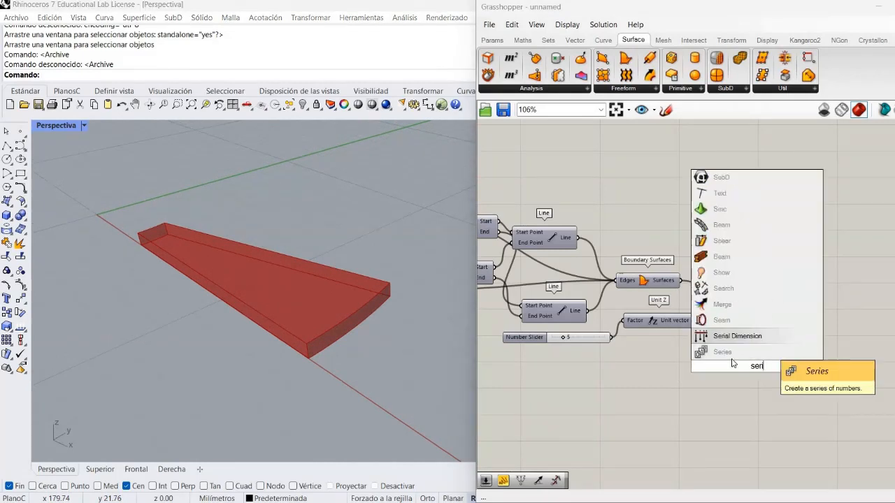
click(732, 356)
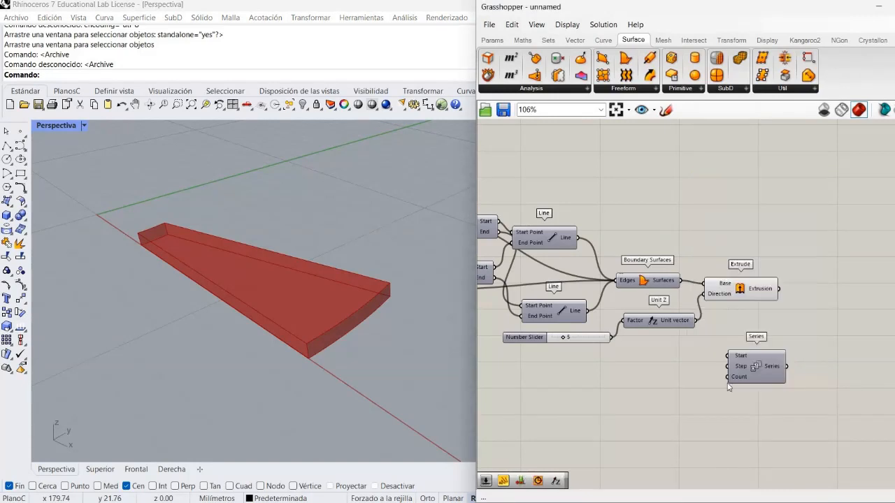
drag(729, 382, 717, 403)
click(697, 423)
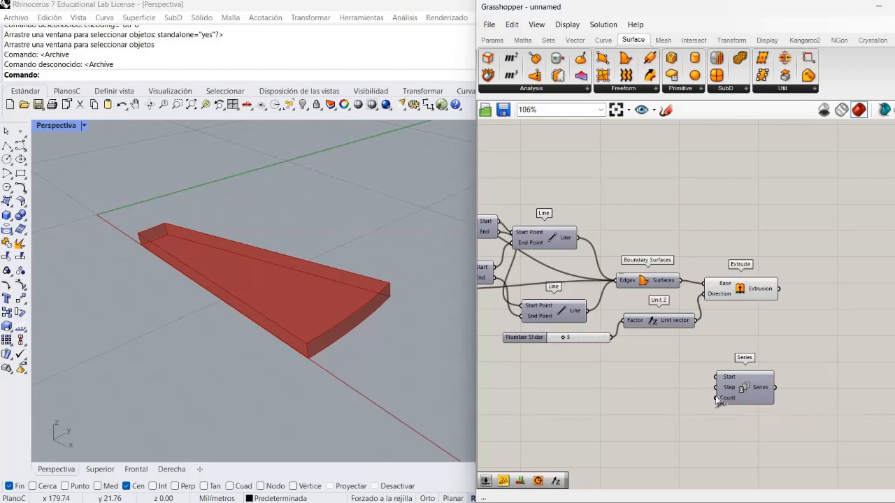
Add a number slider ranging from 1 to 20 beside the Series component and place a copy beneath it
double_click(599, 377)
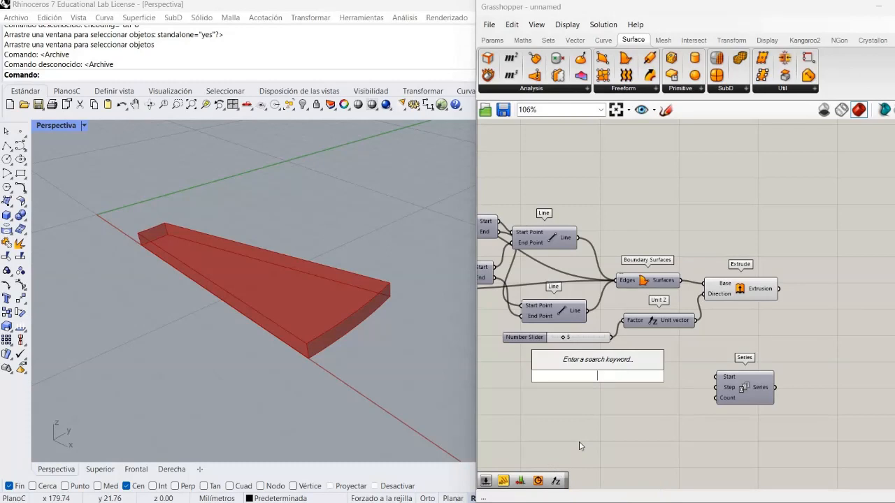
text(1..)
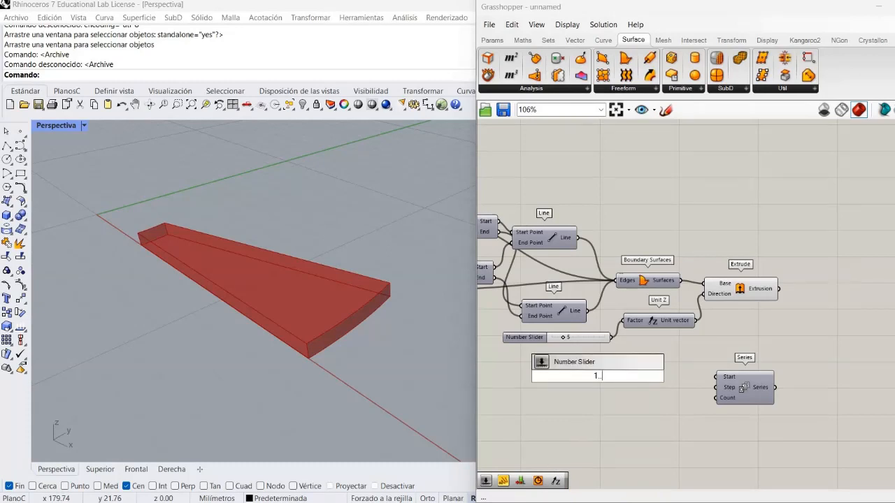
text(20)
key(Return)
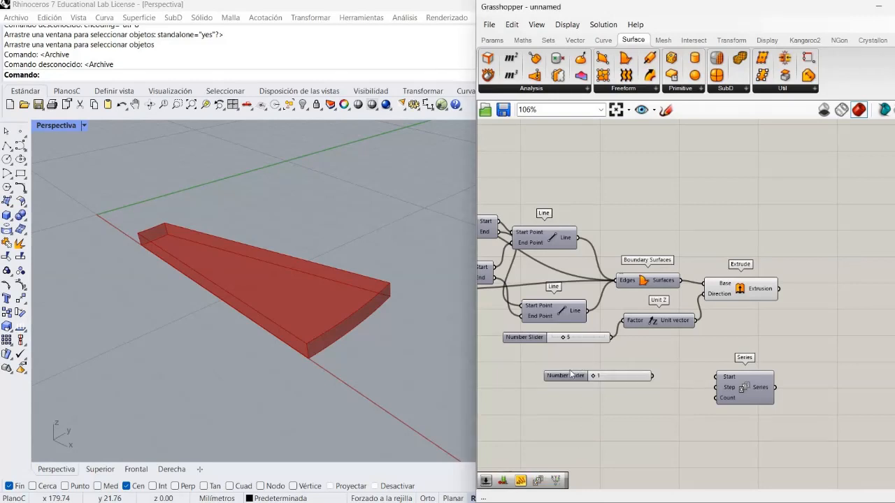
click(570, 378)
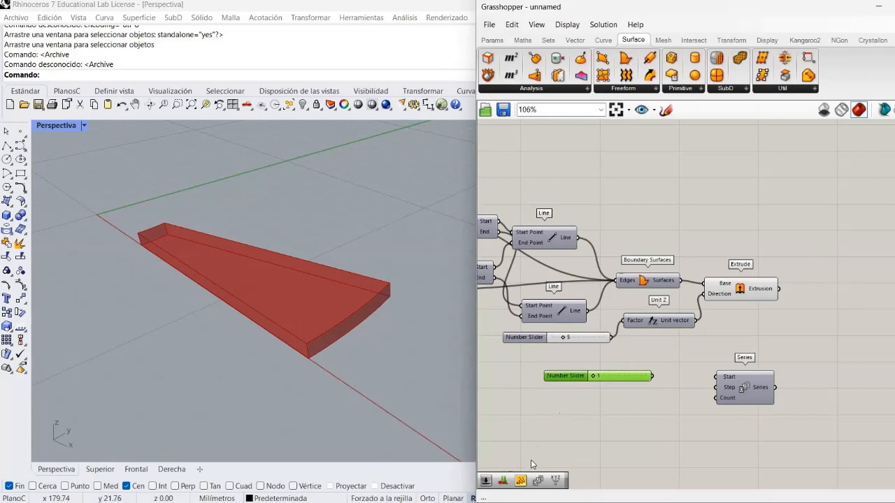
key(ctrl+c)
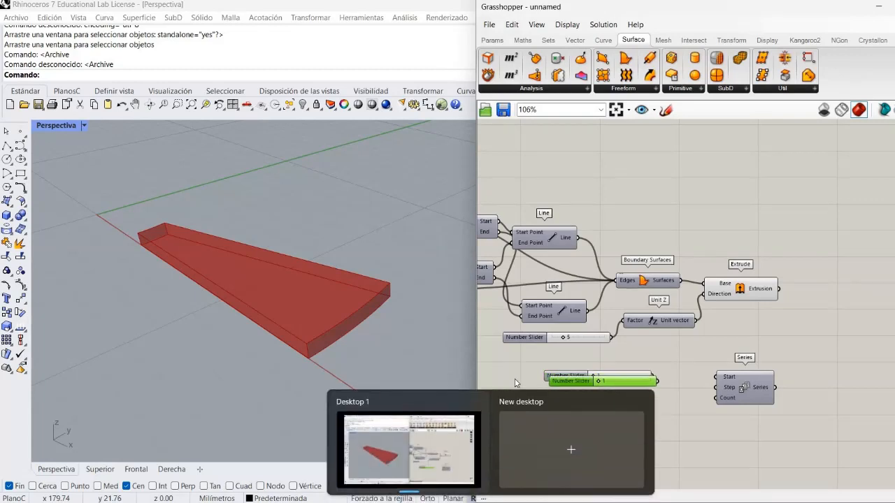
key(ctrl+v)
drag(650, 384, 652, 403)
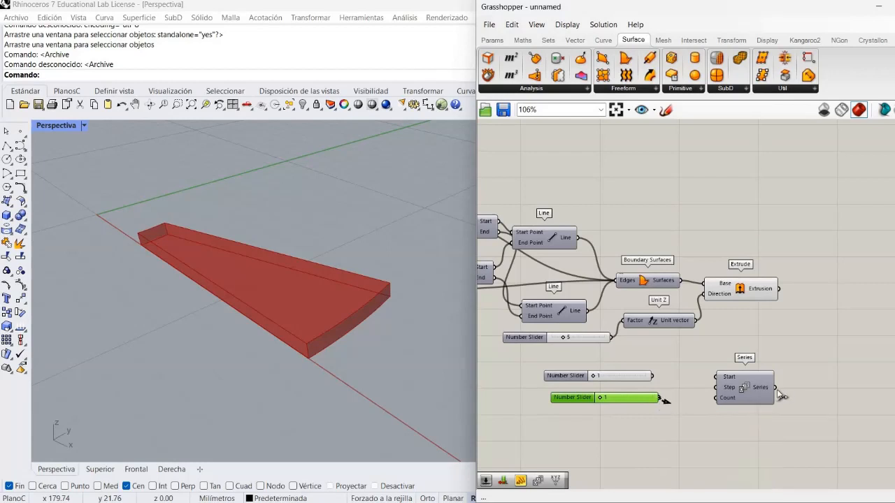
Connect the upper new slider to the Series Step and the lower one to Count, and move Series closer to them
drag(782, 397, 715, 399)
drag(653, 375, 713, 389)
click(716, 404)
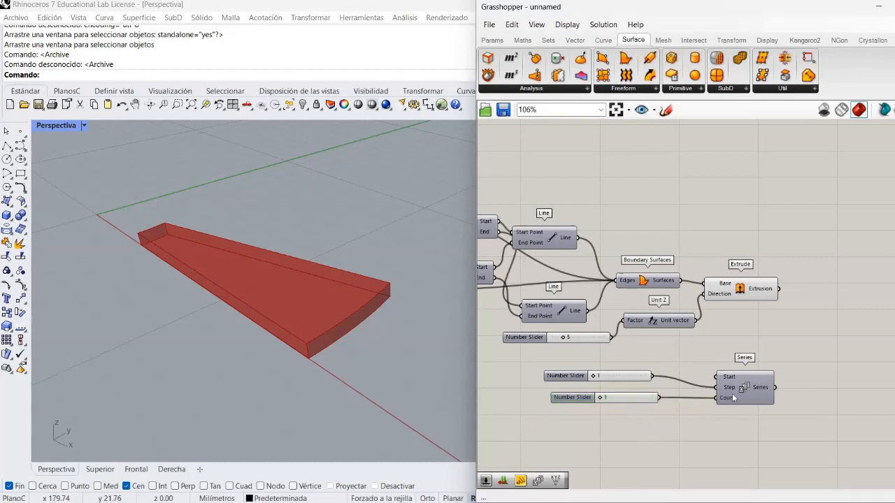
drag(755, 393, 714, 393)
Add a Panel beside the Series component and connect the Series output to it
click(786, 417)
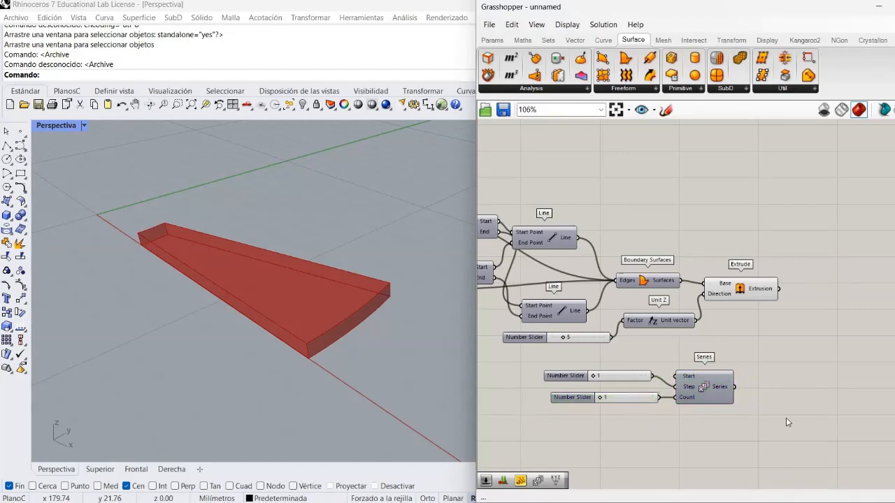
double_click(786, 418)
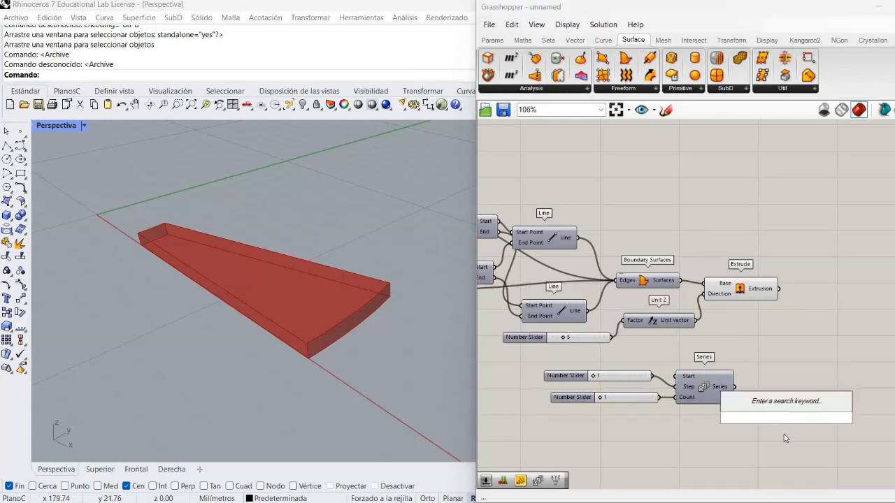
text(pane)
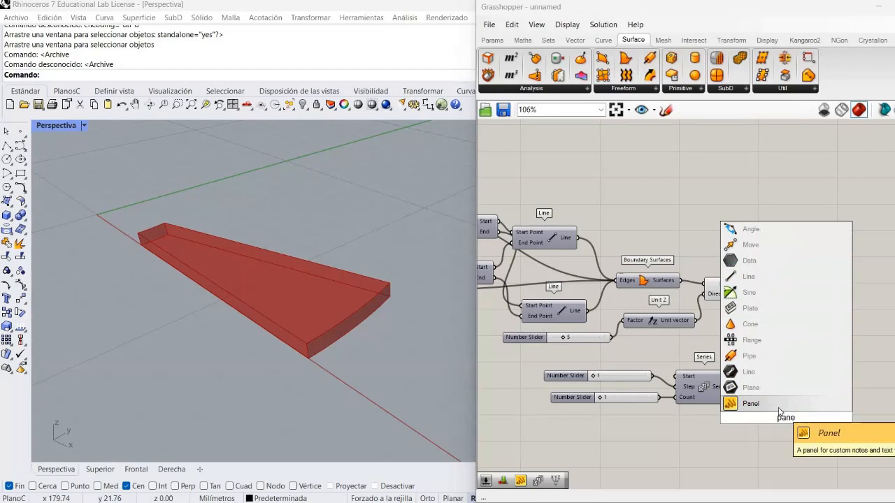
key(Return)
drag(784, 394, 798, 401)
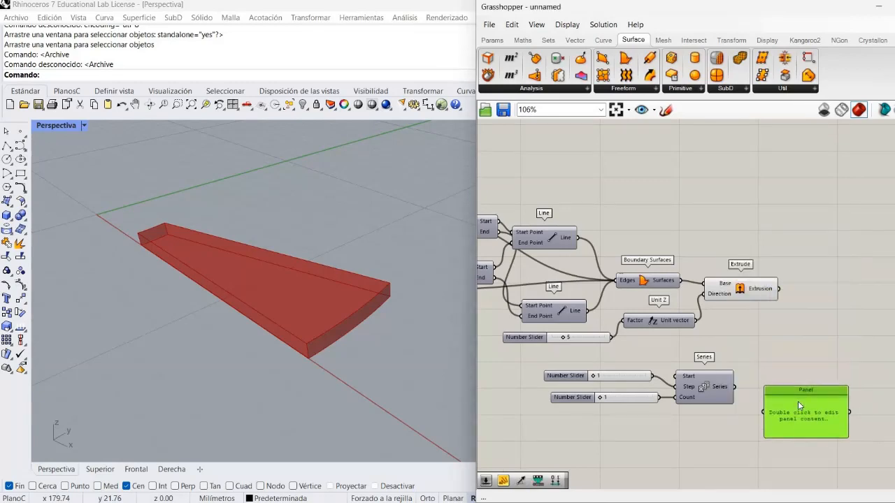
scroll(792, 425, up, 3)
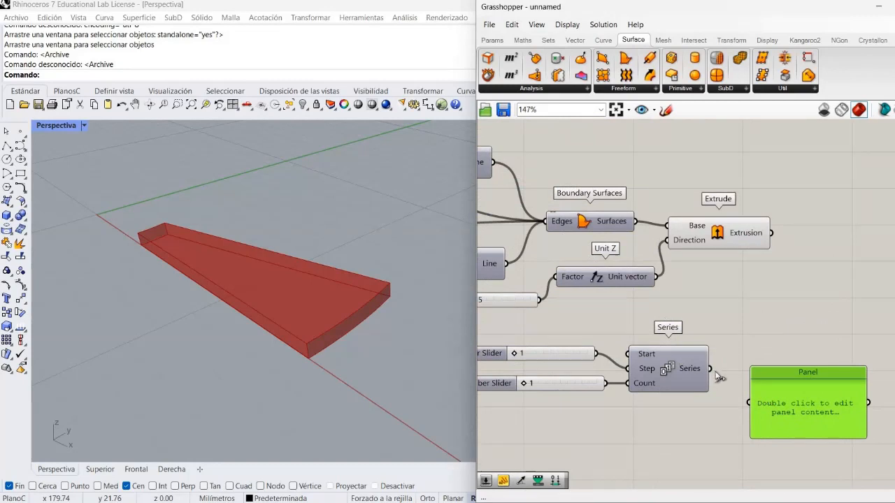
drag(745, 401, 709, 369)
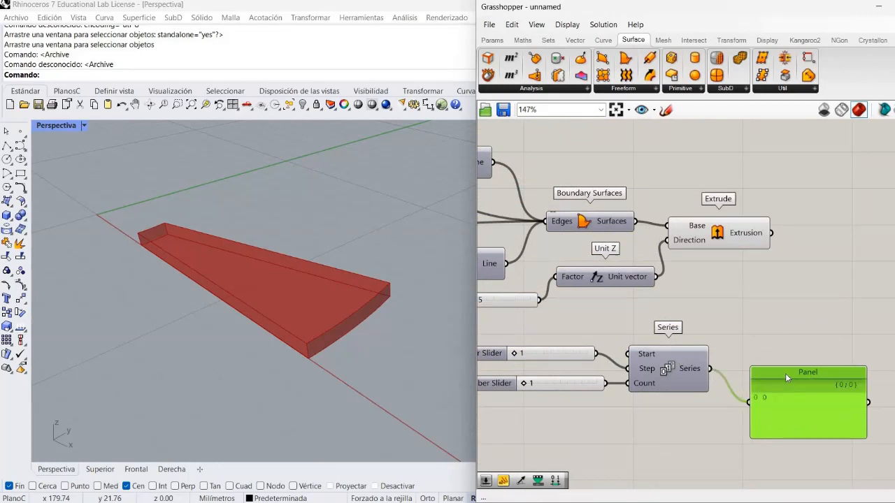
Make the Panel taller to fit the list of values and set the Series Count slider to 11
drag(785, 369, 782, 326)
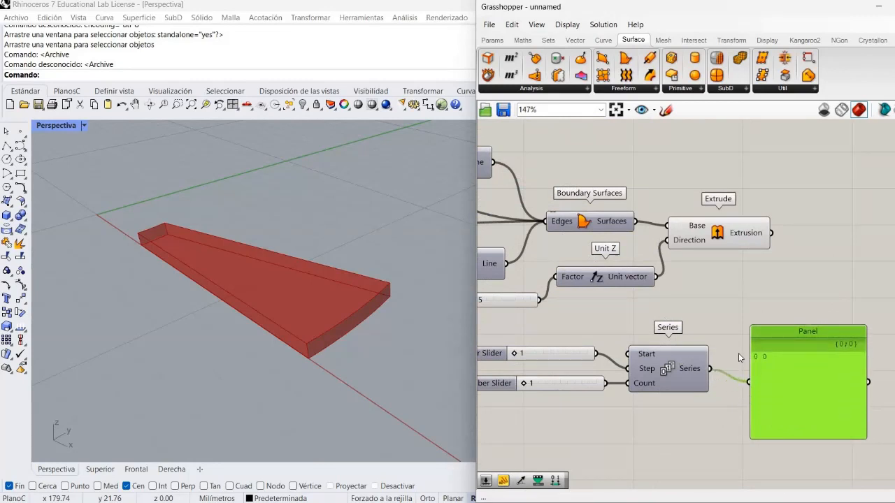
click(763, 365)
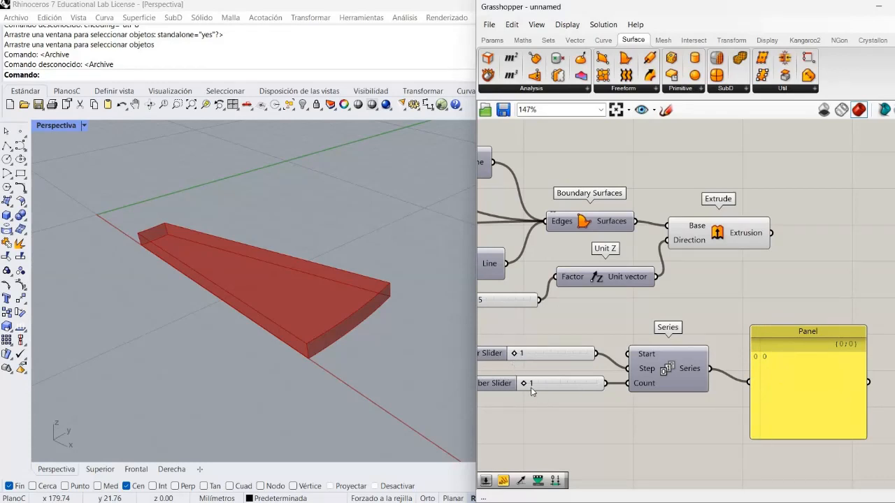
drag(526, 386, 567, 388)
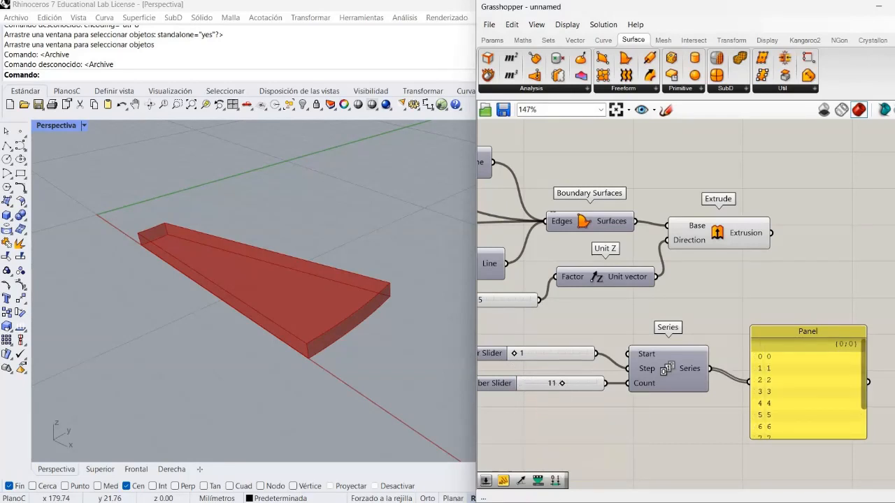
drag(829, 436, 828, 475)
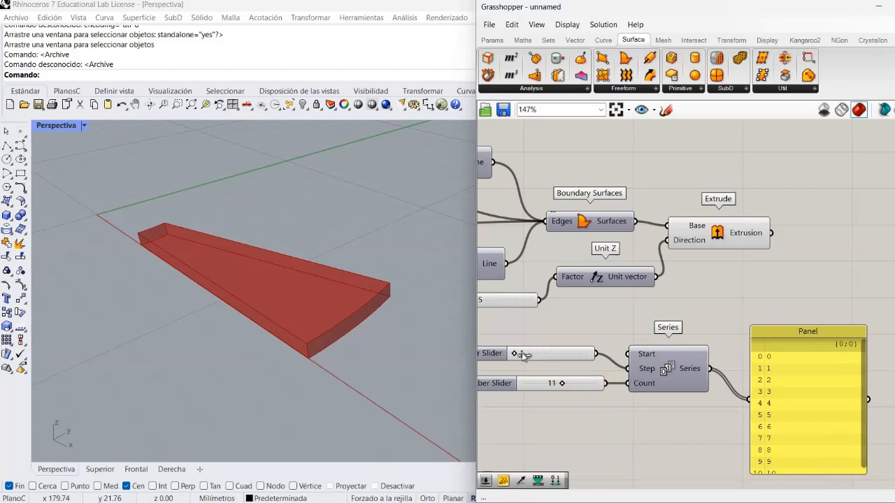
Set the Series Step slider to 7 and delete the Panel attached to the Series output
drag(523, 356, 541, 356)
click(771, 381)
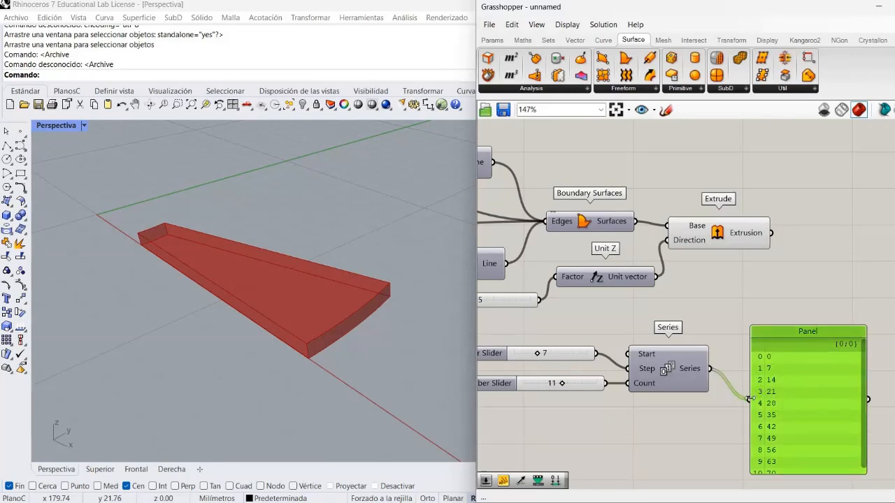
key(Delete)
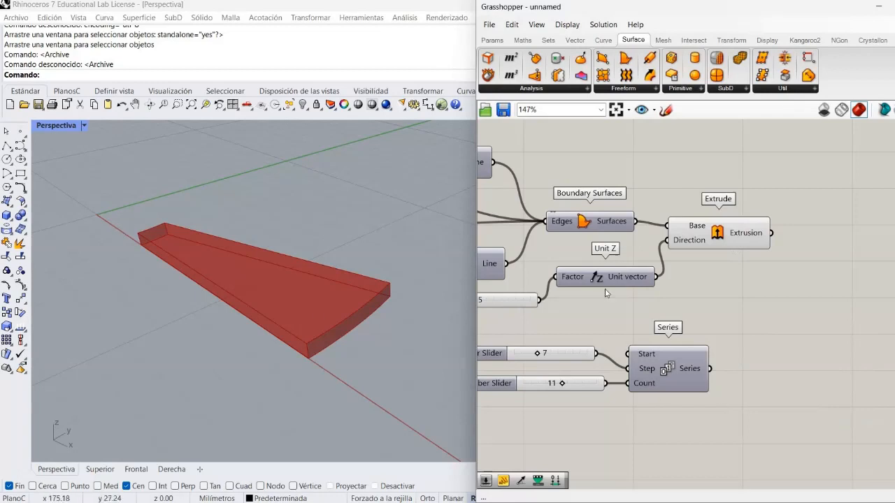
Add a Move component and position it beyond the Extrude and Series components, leaving space before it
double_click(794, 341)
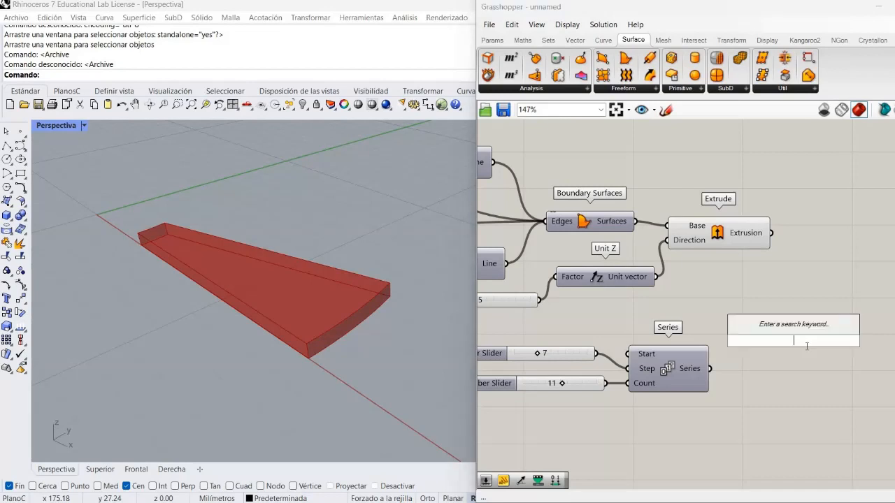
text(mo)
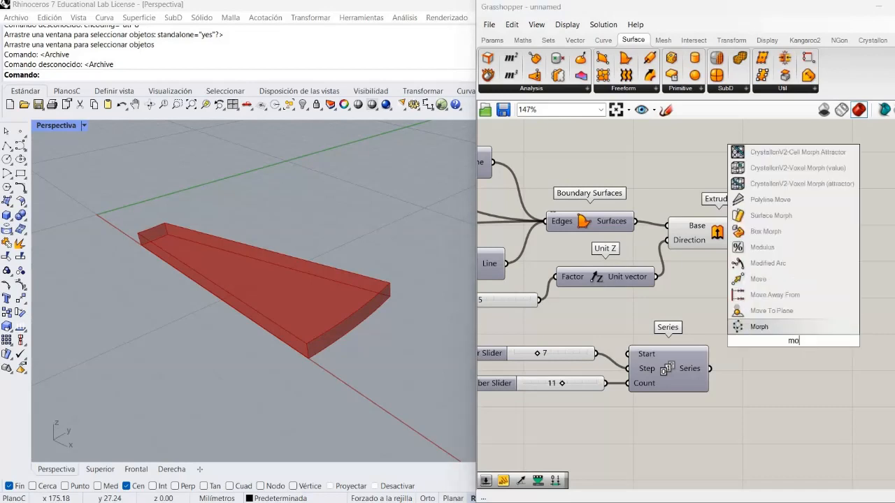
text(v)
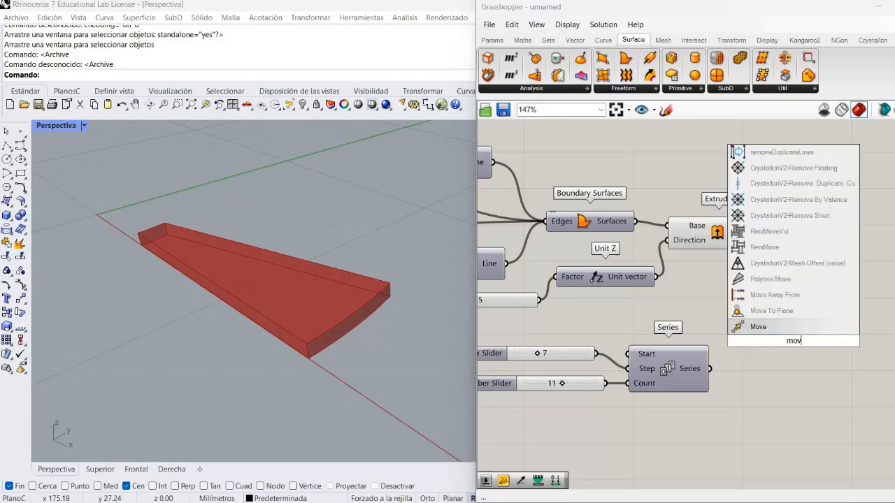
click(780, 326)
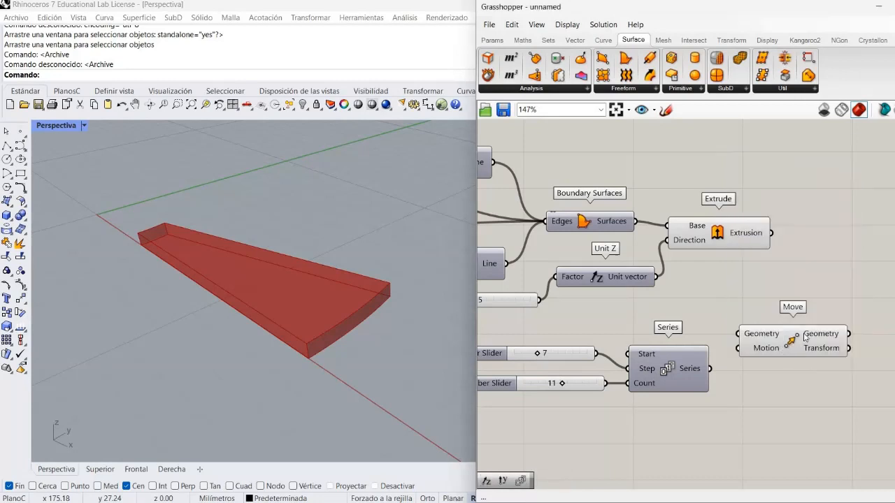
drag(804, 319, 818, 285)
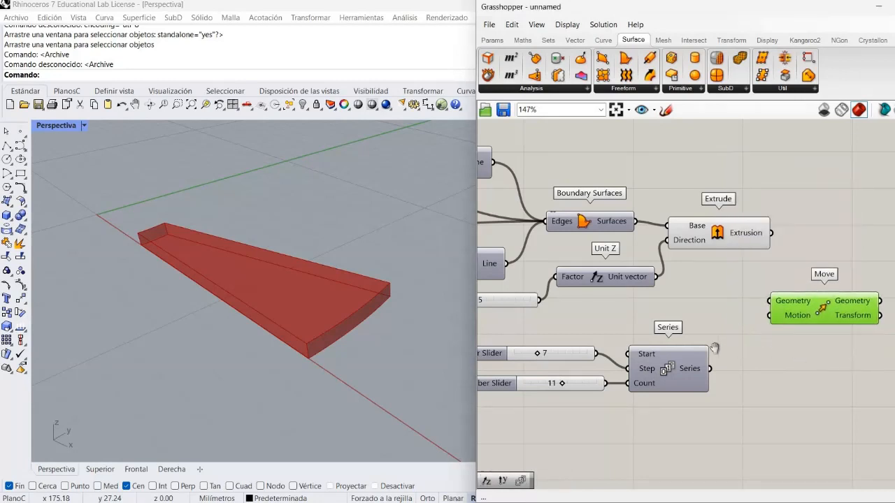
right_drag(715, 349, 618, 334)
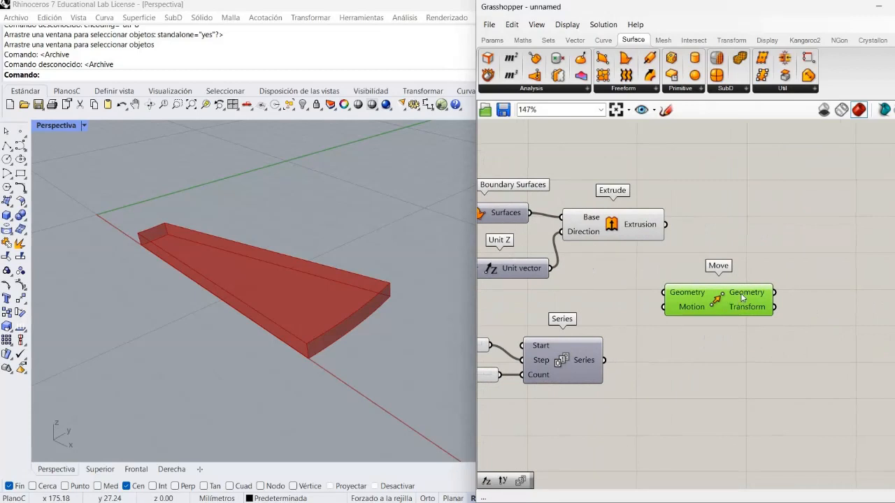
drag(752, 284, 772, 259)
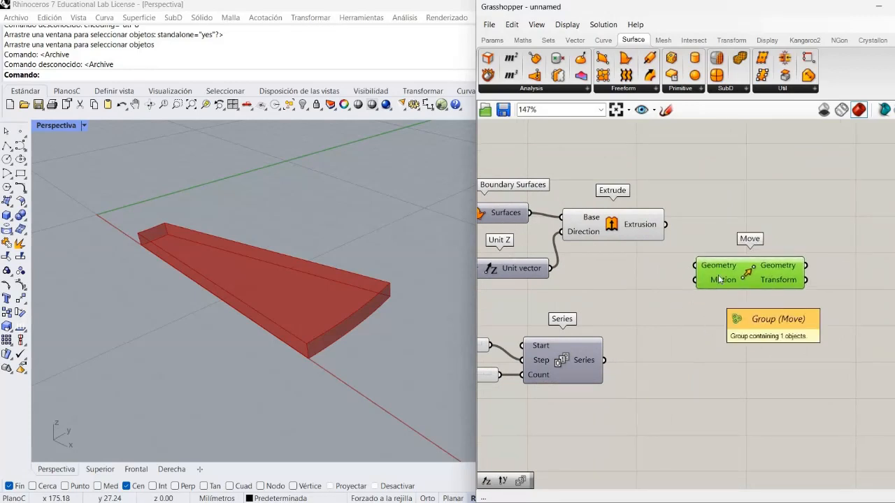
click(690, 303)
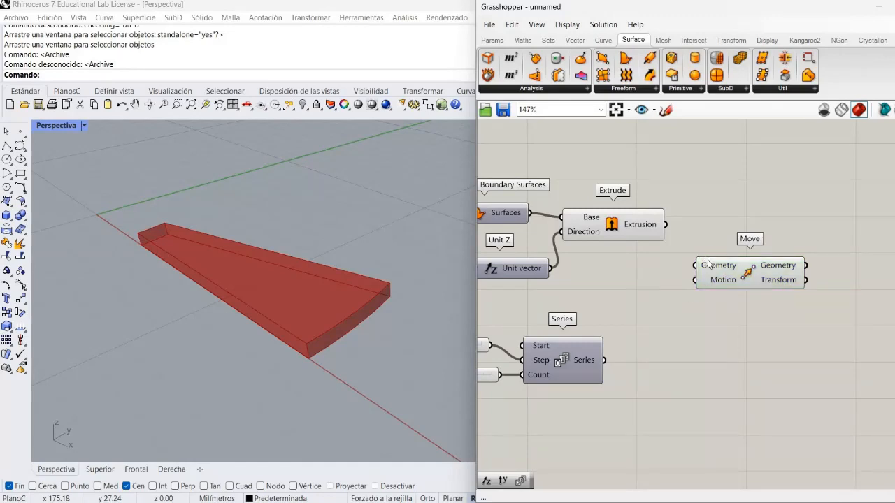
drag(708, 265, 729, 267)
click(676, 345)
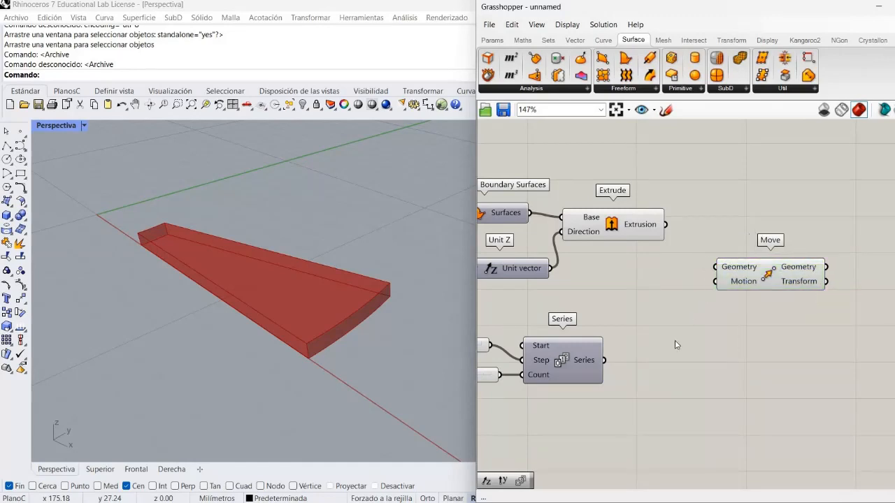
Add a Unit Z component between the Series and Move components
double_click(676, 341)
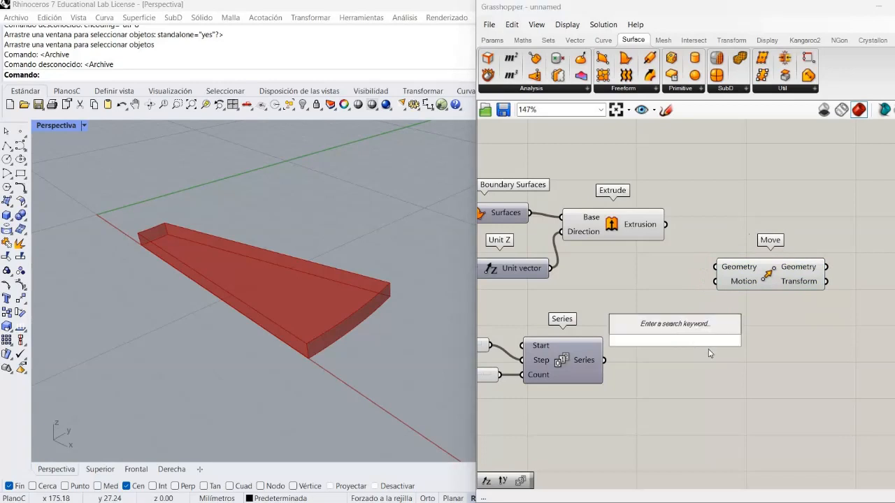
text(z)
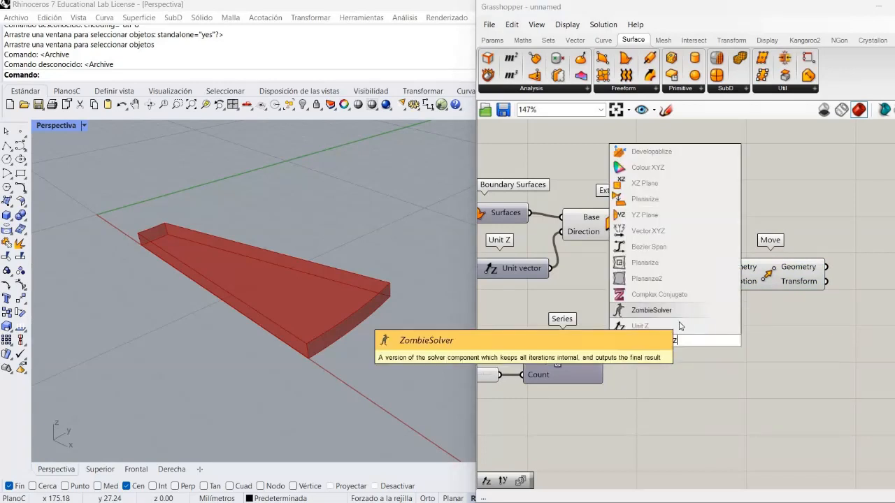
click(671, 325)
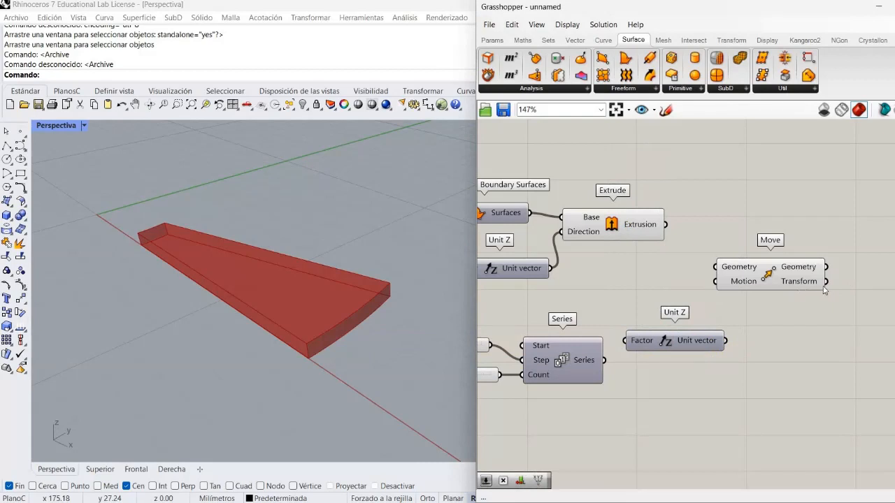
Connect the new Unit Z vector to Move's Motion input and the Extrude output to its Geometry input
drag(802, 287, 824, 282)
drag(726, 341, 736, 265)
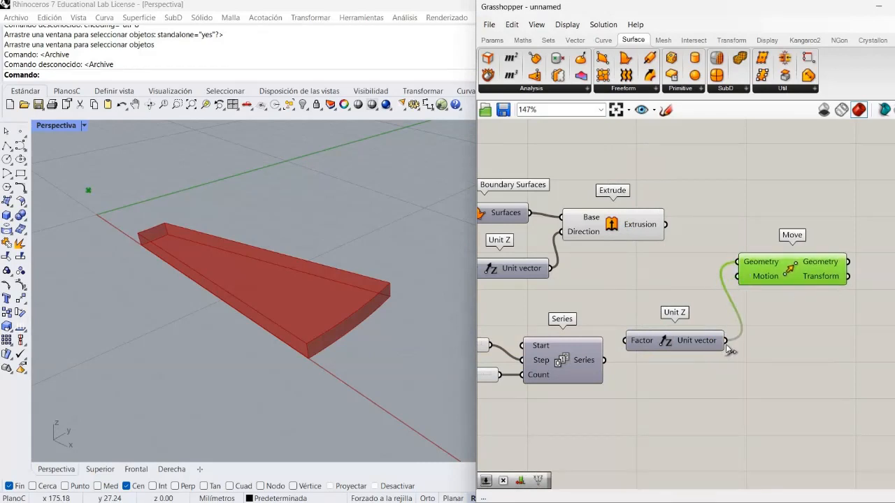
drag(725, 341, 732, 300)
click(687, 263)
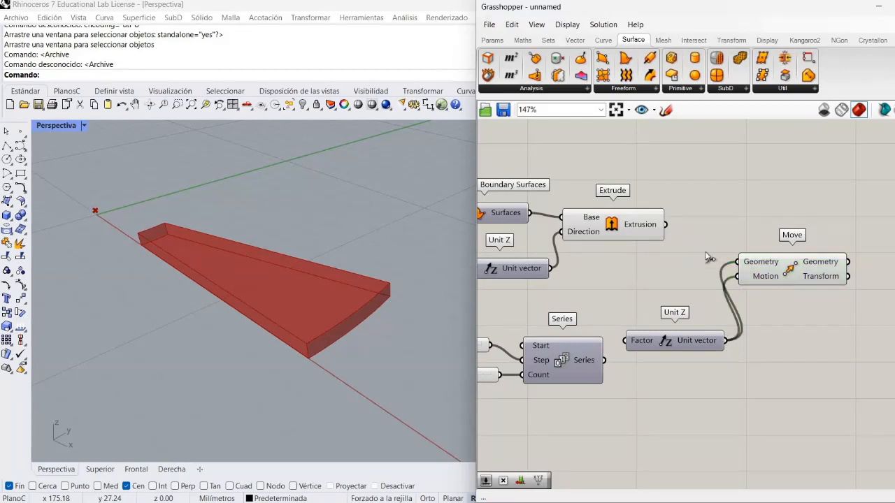
drag(665, 225, 736, 261)
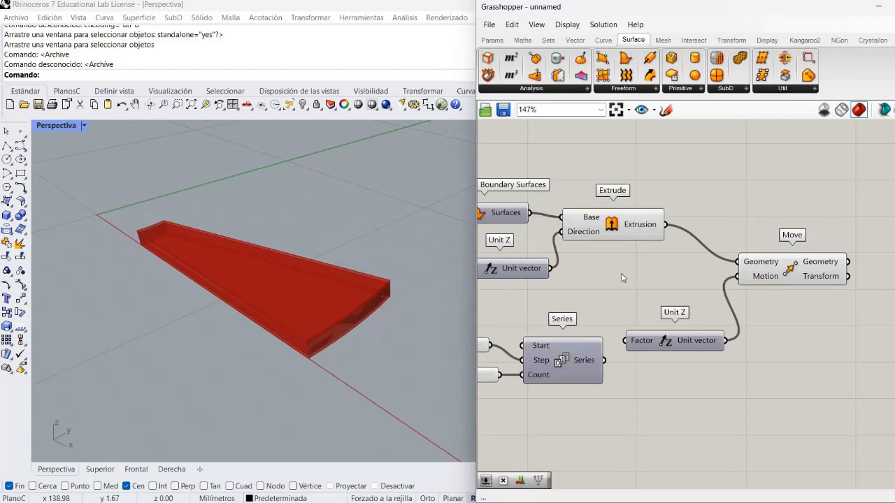
Compare the Extrude and Move geometry, and turn off the preview of the Extrude component
click(620, 232)
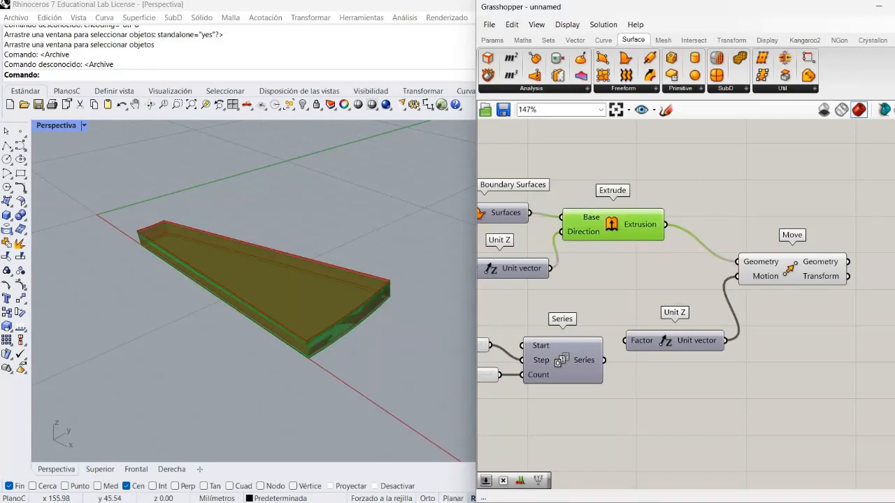
click(814, 280)
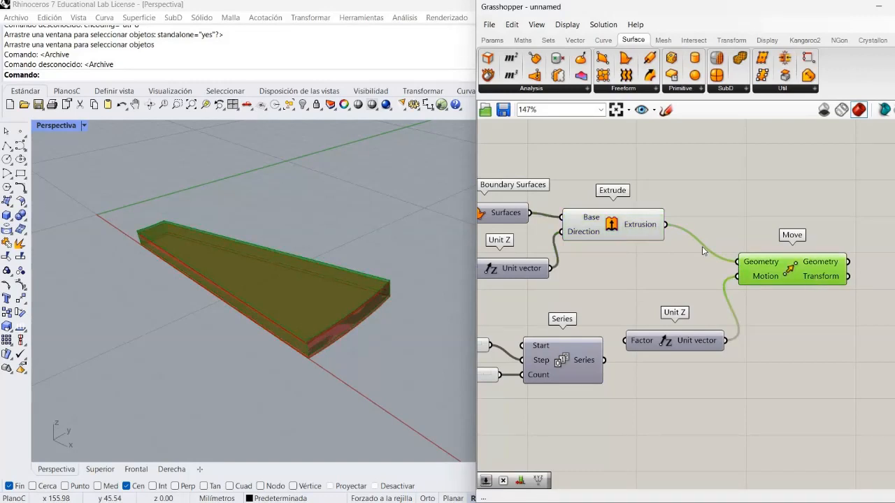
click(610, 223)
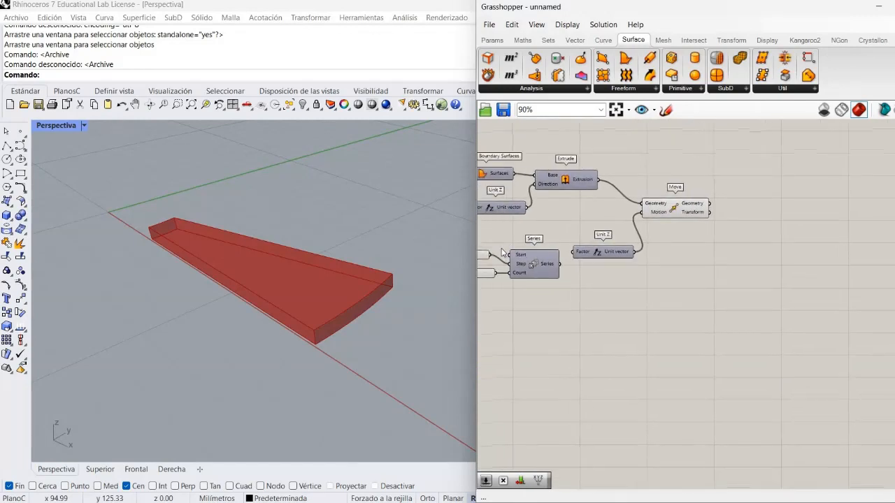
Connect the Series output to the Factor input of the Unit Z component that feeds Move
right_click(502, 252)
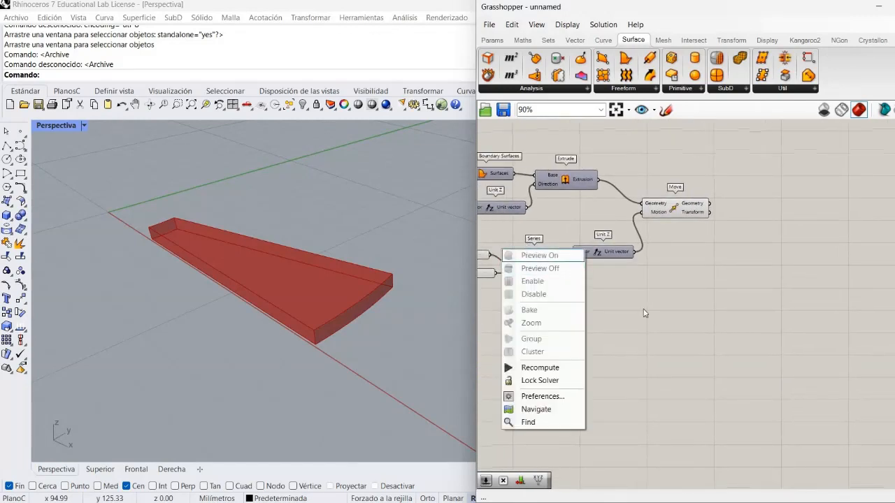
click(622, 311)
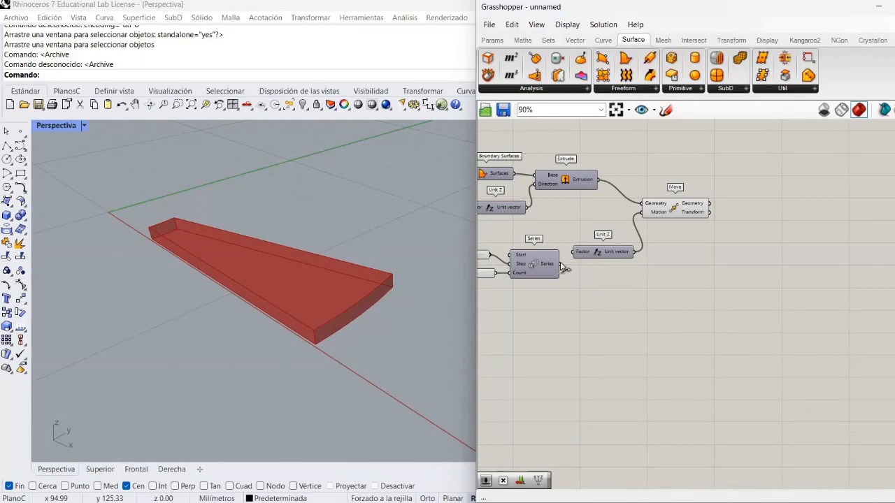
mouse_move(560, 264)
mouse_down()
mouse_move(577, 260)
mouse_move(572, 252)
mouse_up()
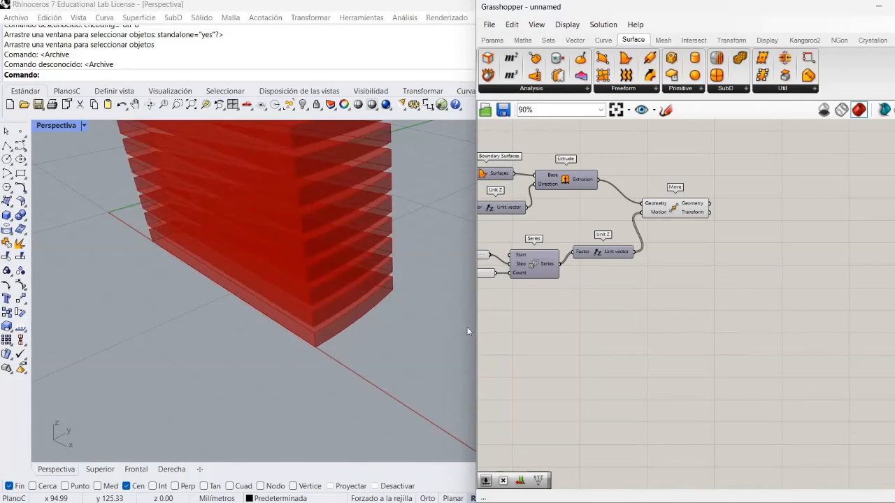
scroll(337, 402, down, 2)
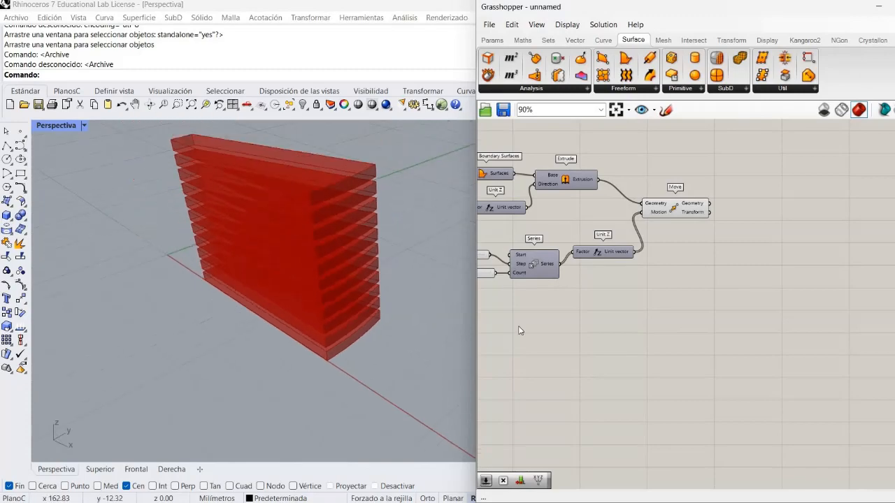
Replace the Series Step input's source with the extrusion-height slider and shift the Series component slightly
right_drag(581, 353, 788, 451)
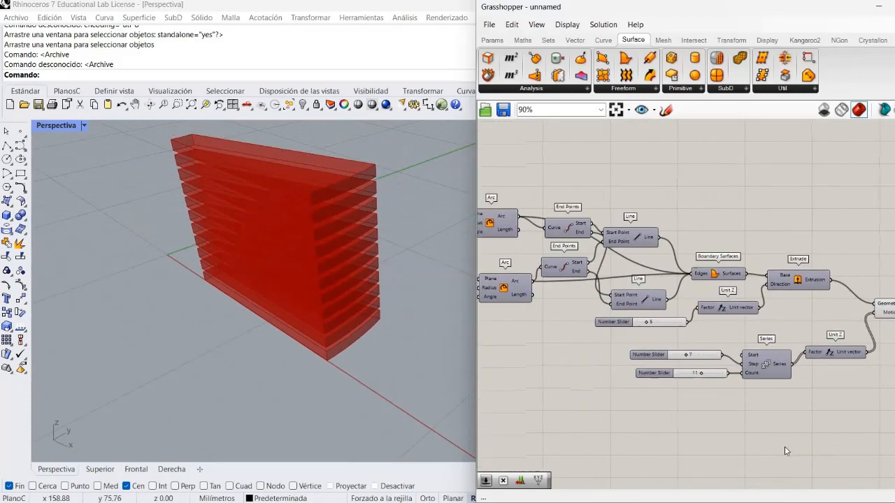
click(753, 364)
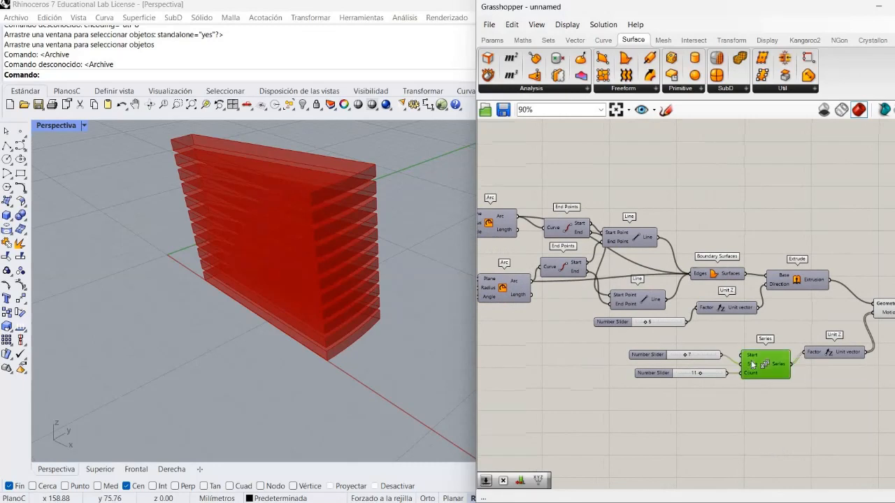
drag(752, 364, 752, 362)
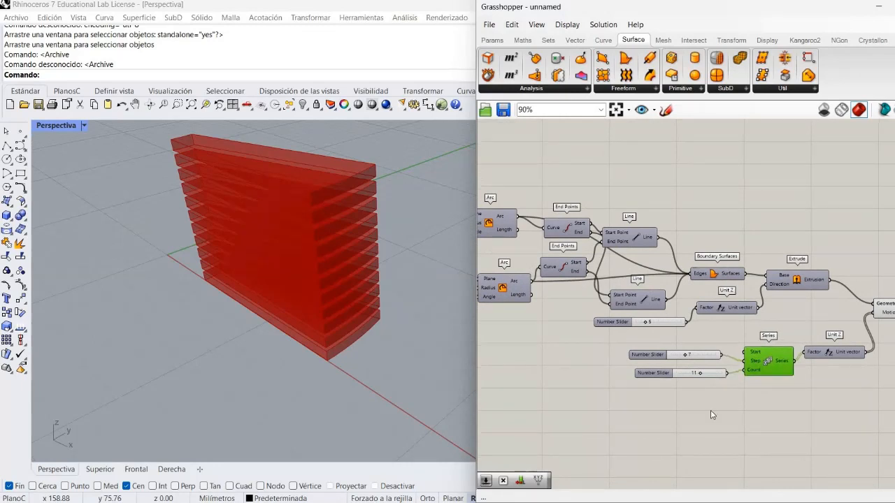
click(709, 337)
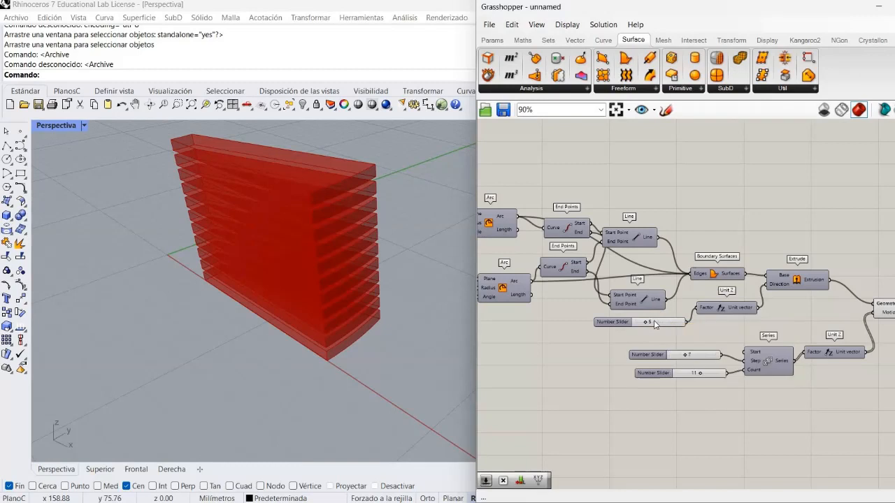
mouse_move(657, 324)
mouse_down()
mouse_move(654, 332)
mouse_move(647, 325)
mouse_up()
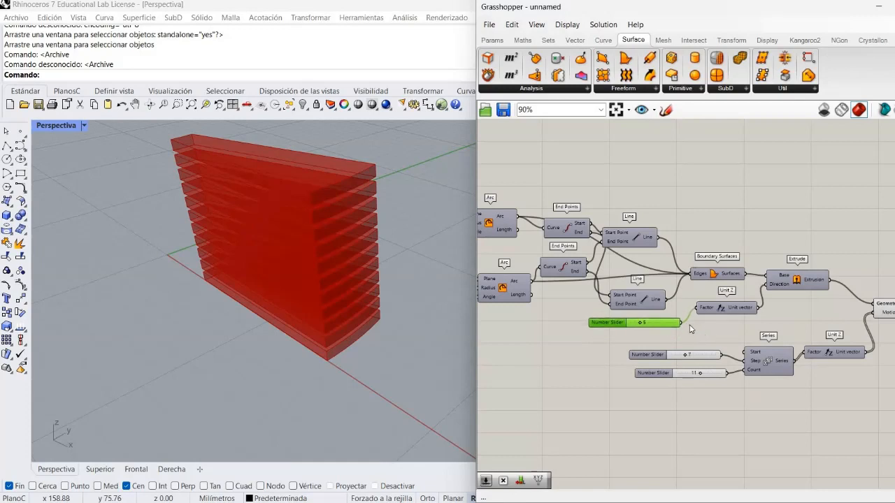
drag(682, 323, 742, 361)
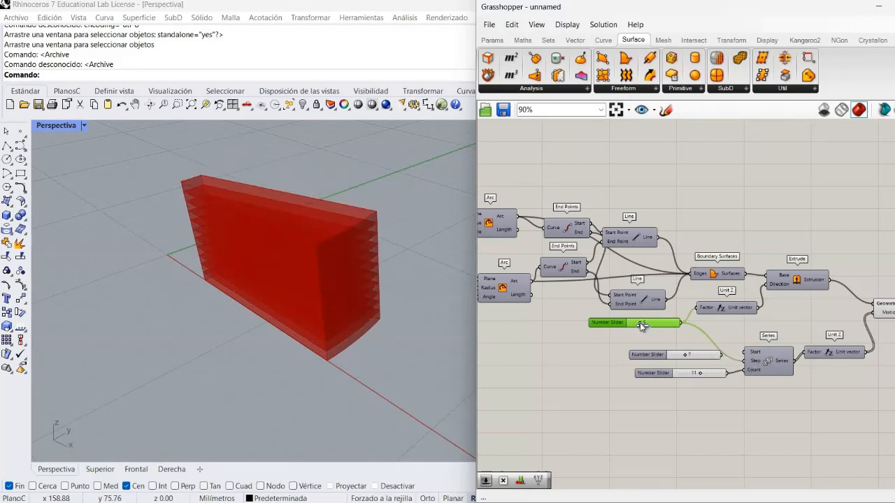
Set the shared extrusion-height slider to 7 and delete the disconnected slider above the Count slider
drag(644, 330, 648, 331)
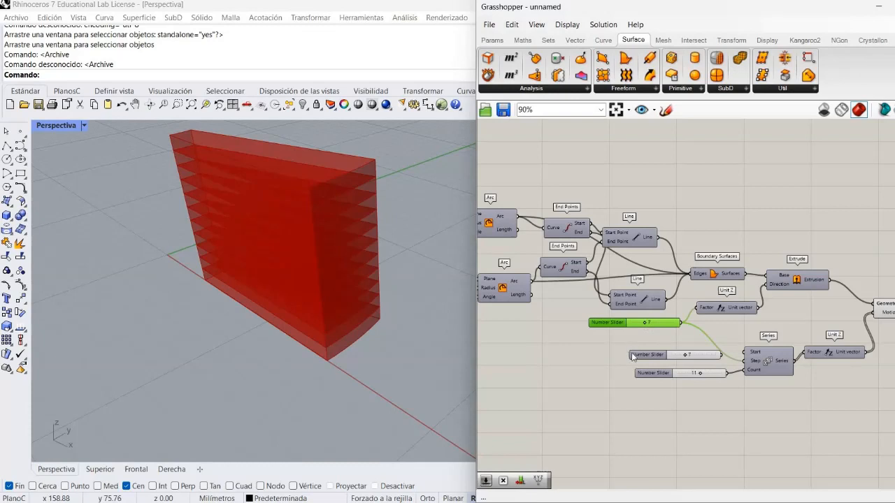
click(633, 357)
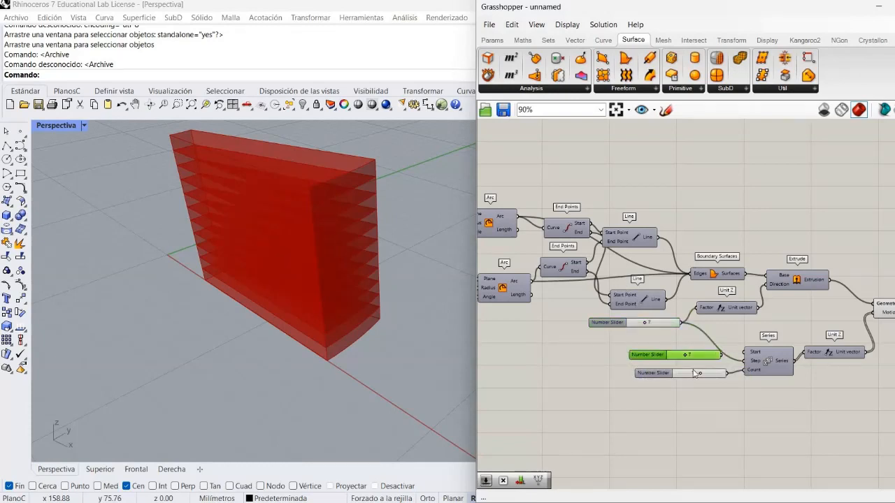
key(Delete)
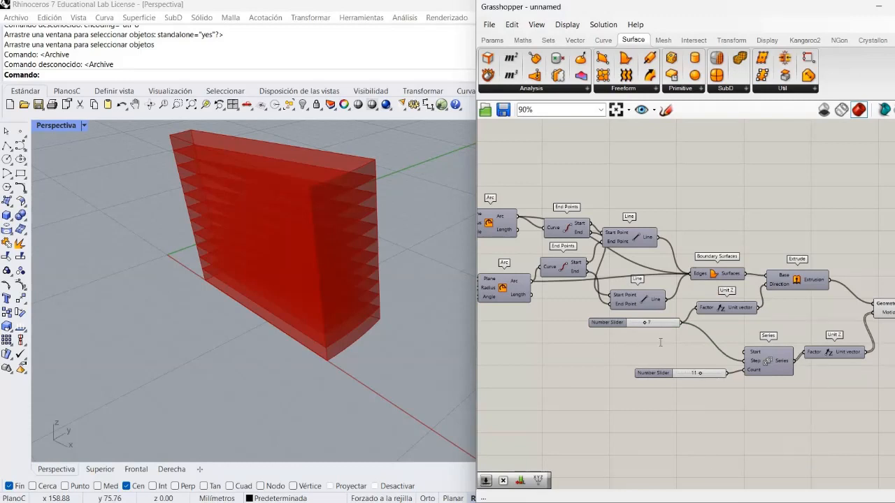
Add an Addition component with a preset addend of 1 between the extrusion-height slider and the Count slider
double_click(660, 342)
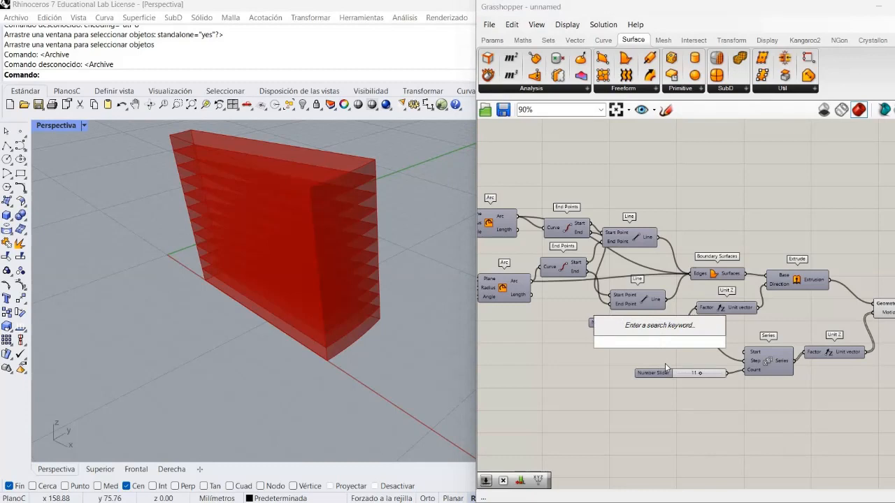
text(+1)
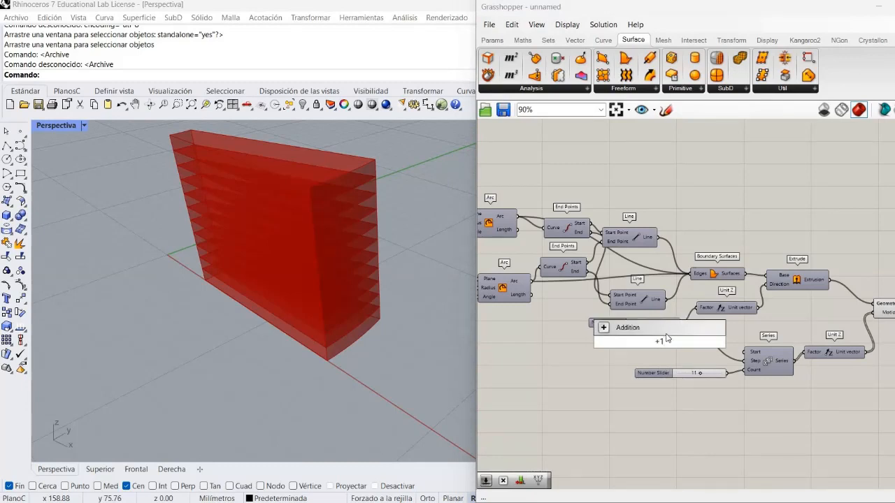
click(687, 355)
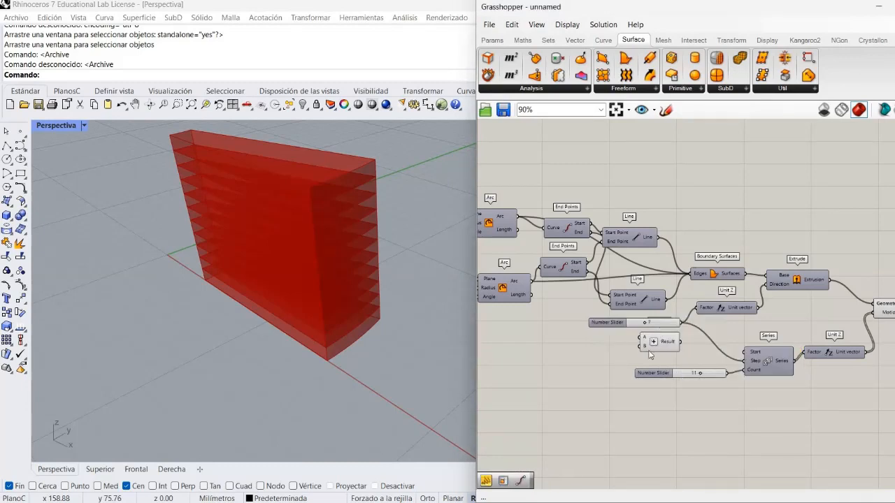
drag(664, 352, 689, 364)
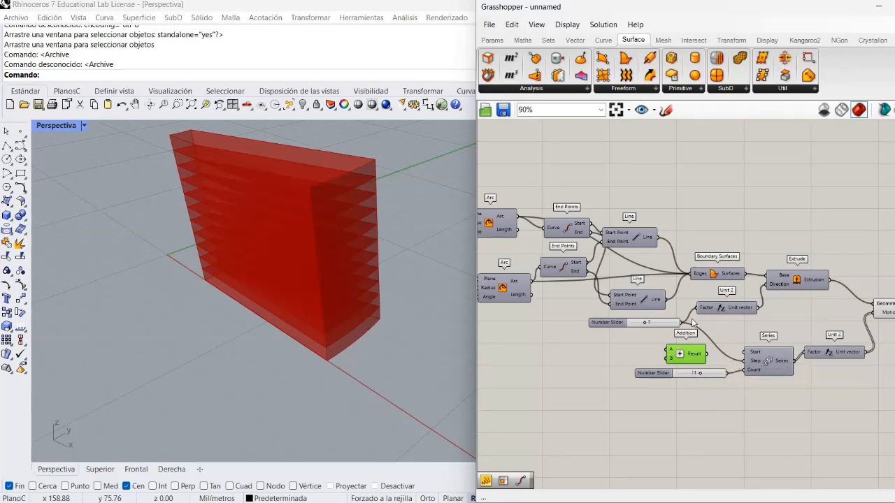
Wire the extrusion-height slider to Addition's A input and its Result to the Series Step input, and shift the Addition component closer to Series
drag(680, 322, 667, 349)
drag(706, 355, 753, 360)
click(736, 446)
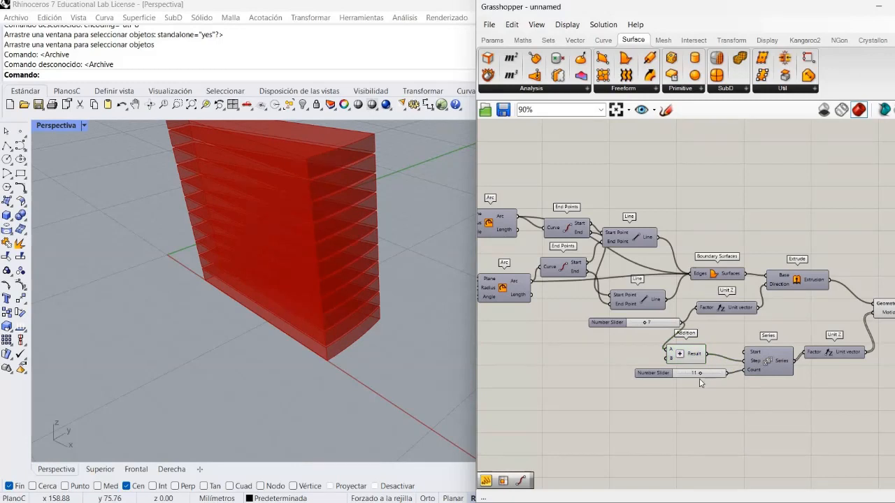
drag(695, 358, 715, 352)
click(667, 410)
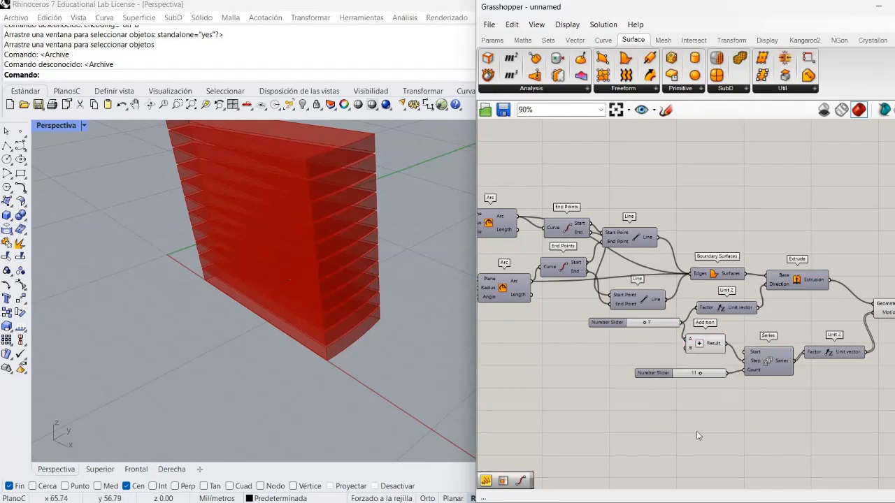
Add a Rotate component to the canvas below the Move component
right_drag(854, 433, 647, 426)
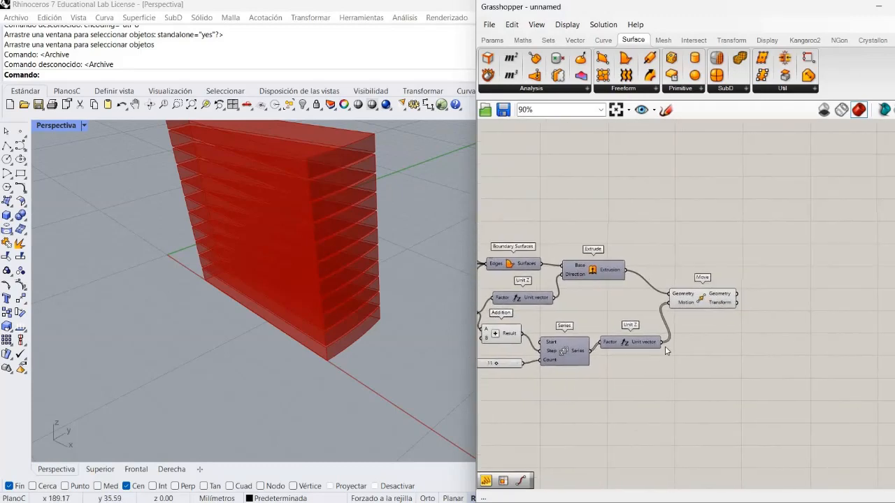
click(694, 302)
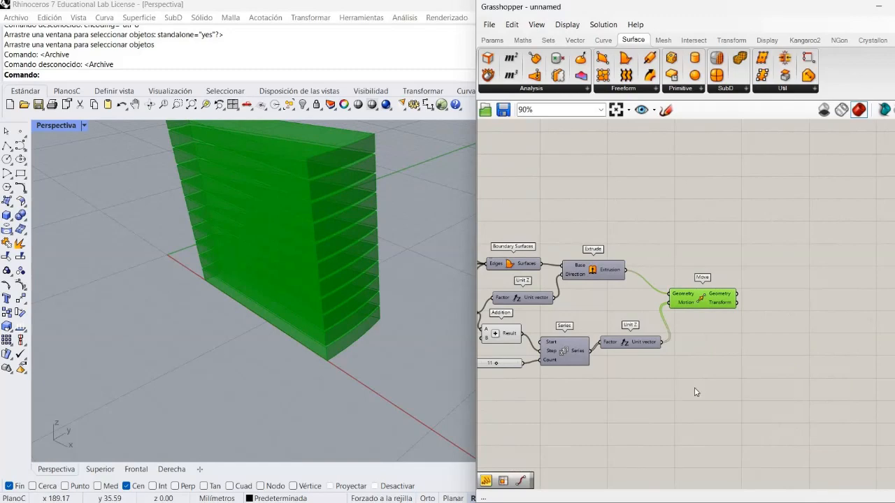
click(696, 390)
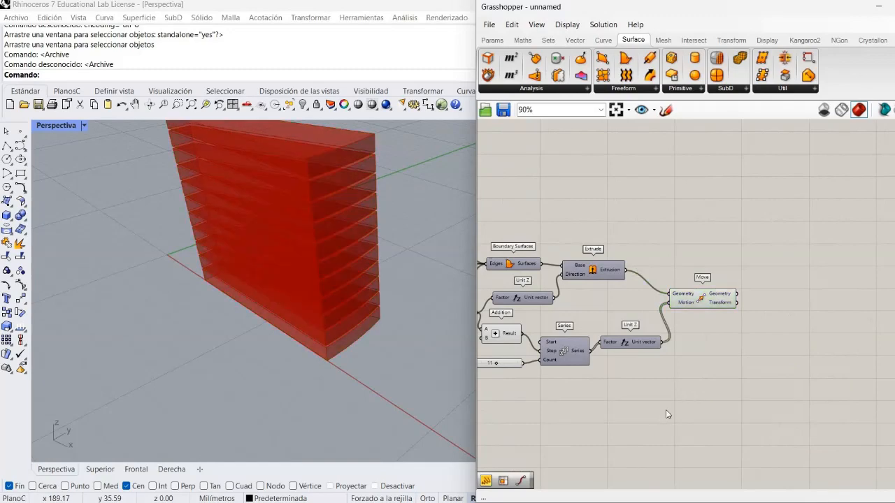
double_click(743, 377)
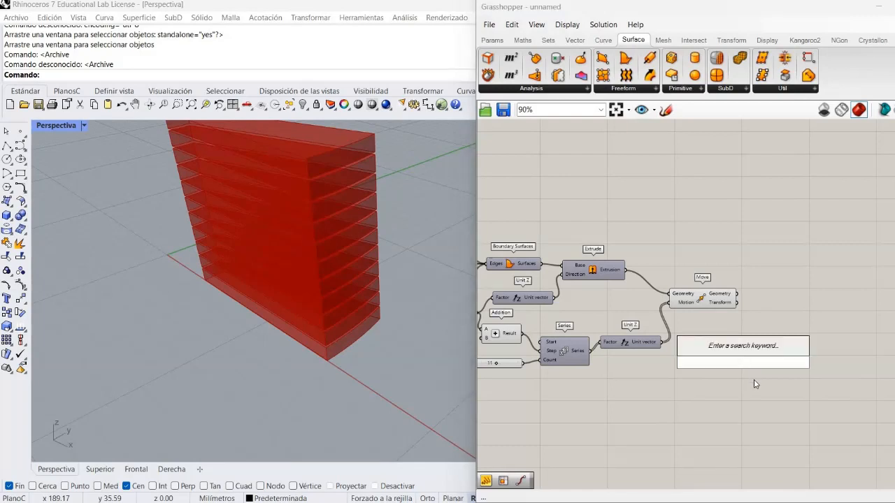
text(rota)
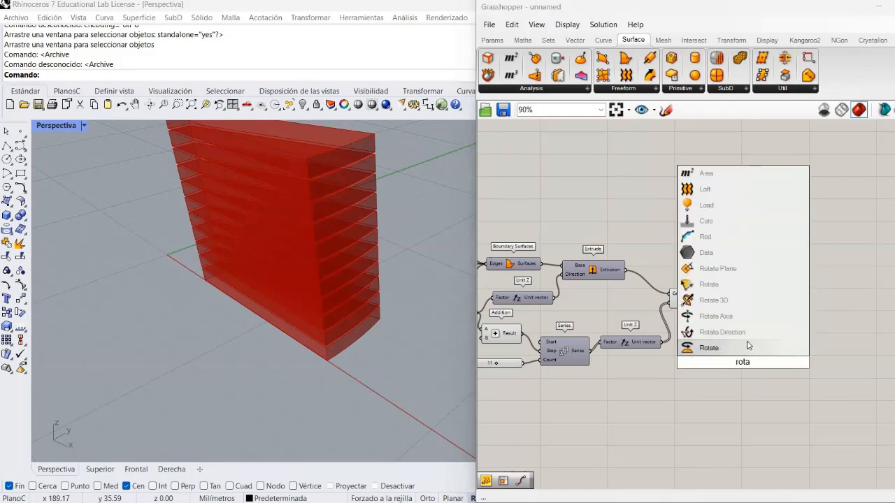
click(747, 345)
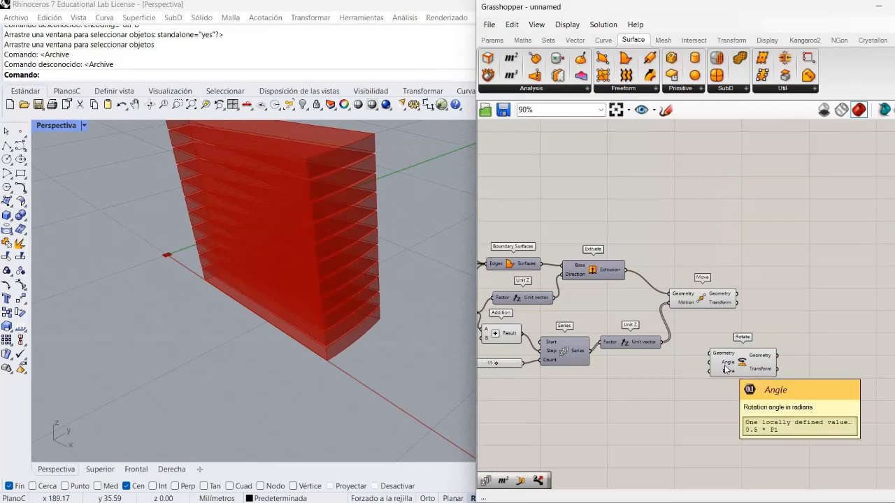
Set the Rotate component's Angle input to use degrees
scroll(726, 366, up, 3)
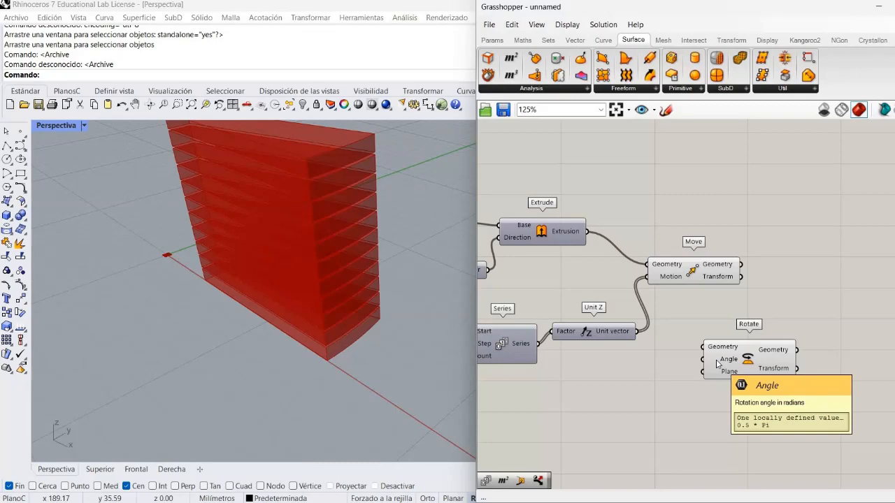
right_drag(717, 363, 715, 361)
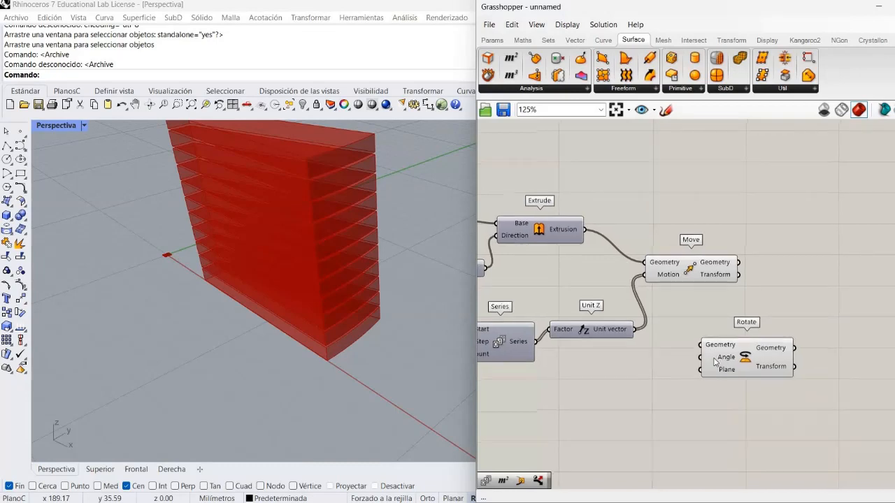
right_click(715, 361)
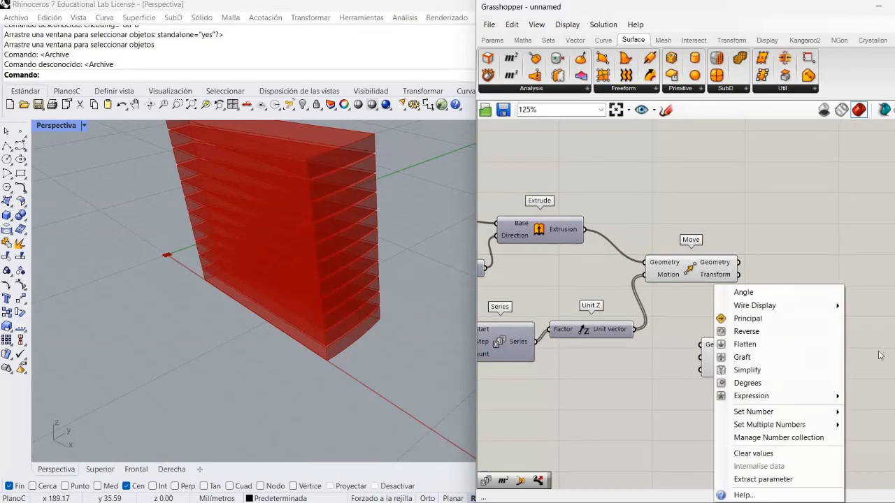
click(746, 384)
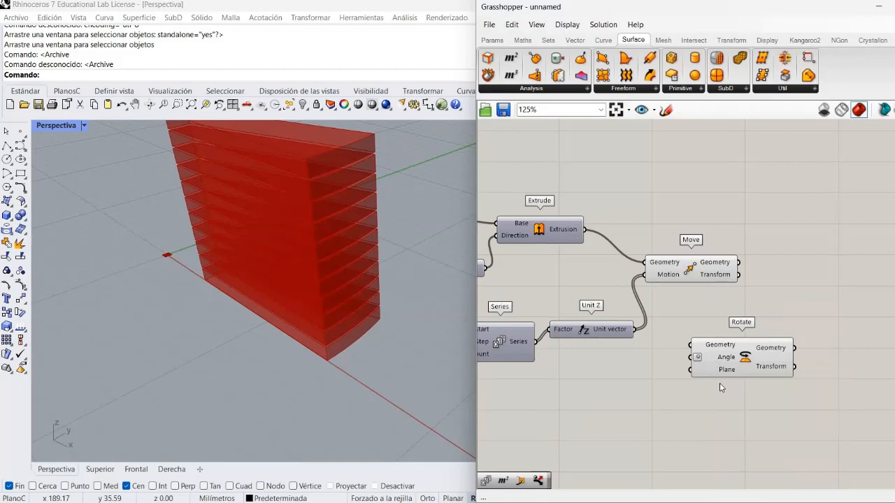
Place the Rotate component beyond Move and connect Move's Geometry output to Rotate's Geometry input
mouse_move(725, 376)
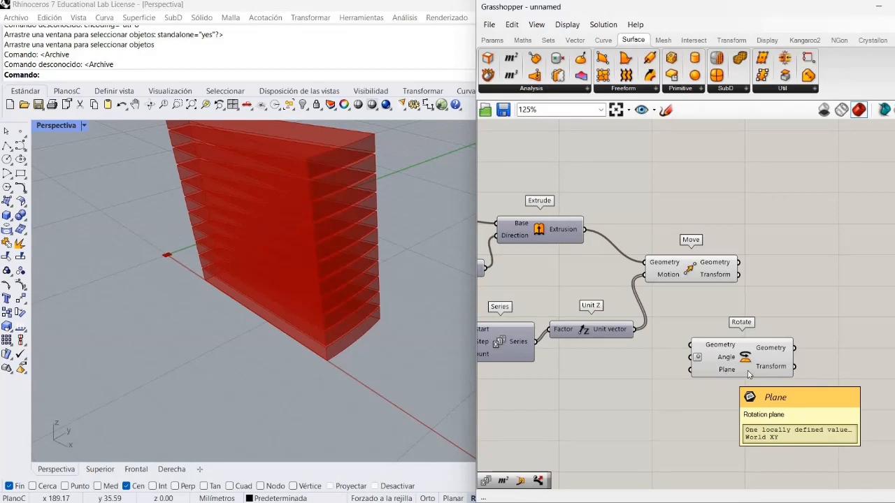
drag(724, 371, 786, 340)
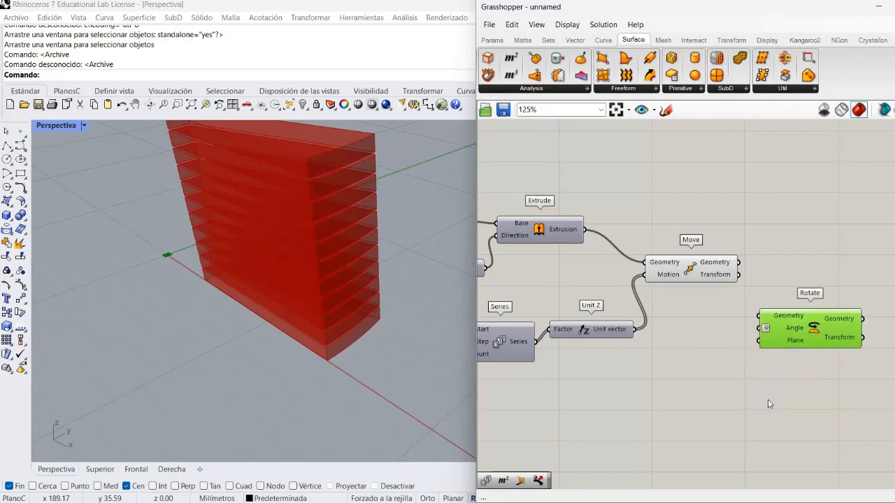
click(751, 328)
drag(739, 263, 759, 315)
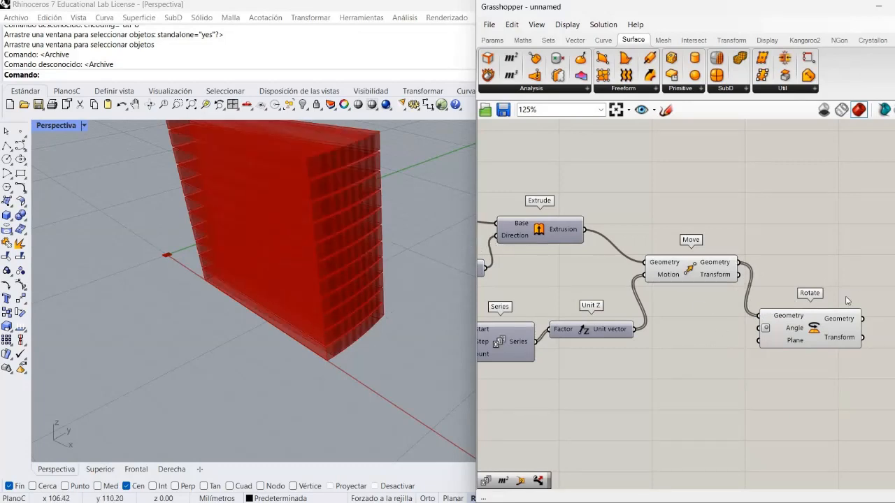
Turn off the preview of the Move component
click(695, 265)
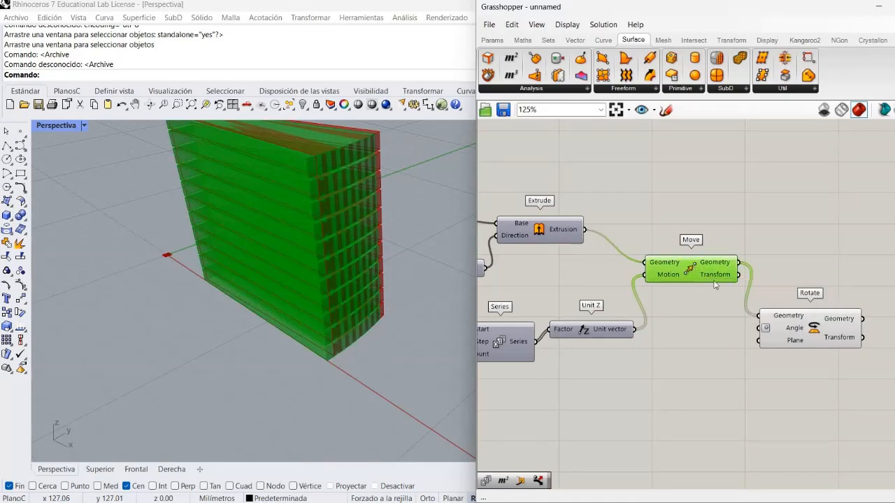
right_click(690, 267)
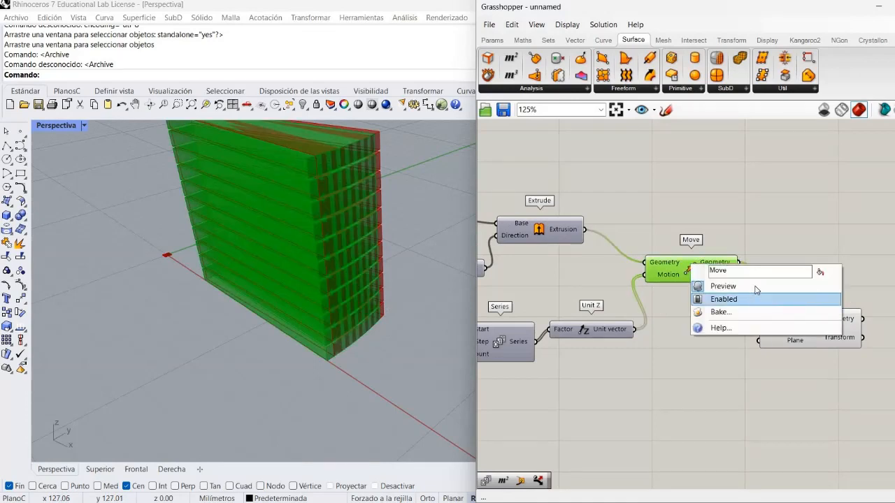
click(755, 287)
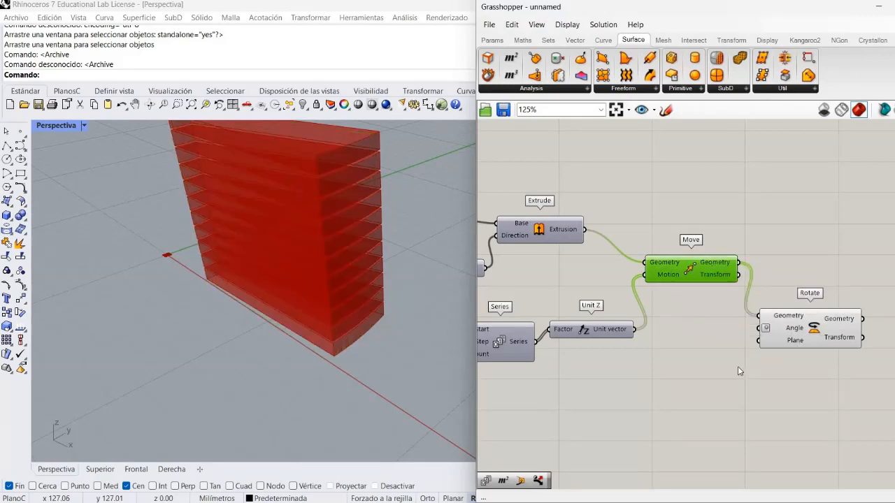
click(665, 359)
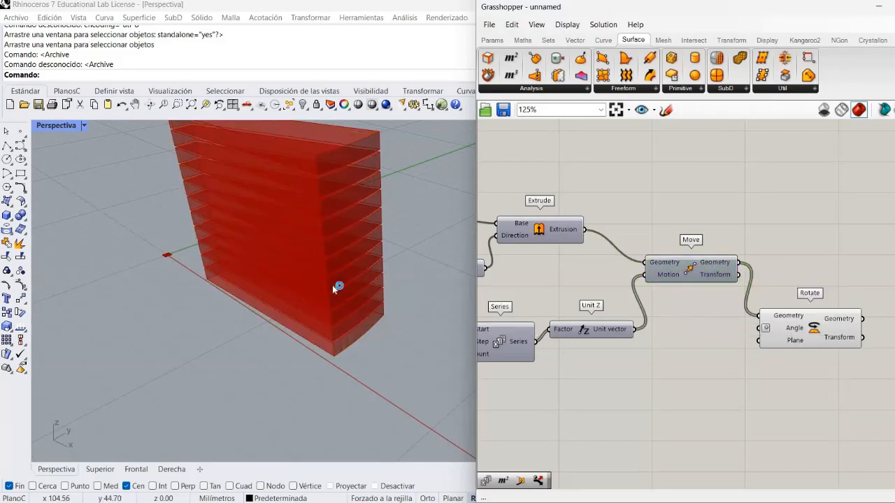
Add a second Series component and place it below the Move component, ahead of Rotate
right_drag(329, 295, 400, 288)
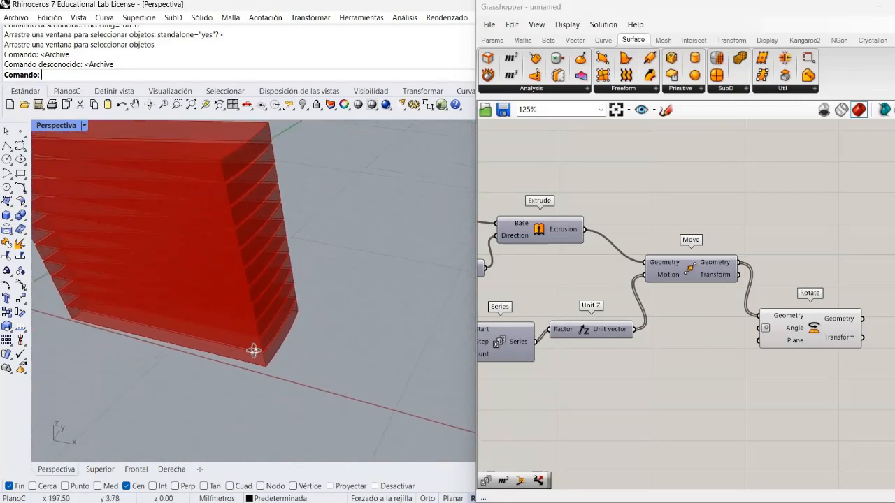
right_drag(253, 350, 370, 409)
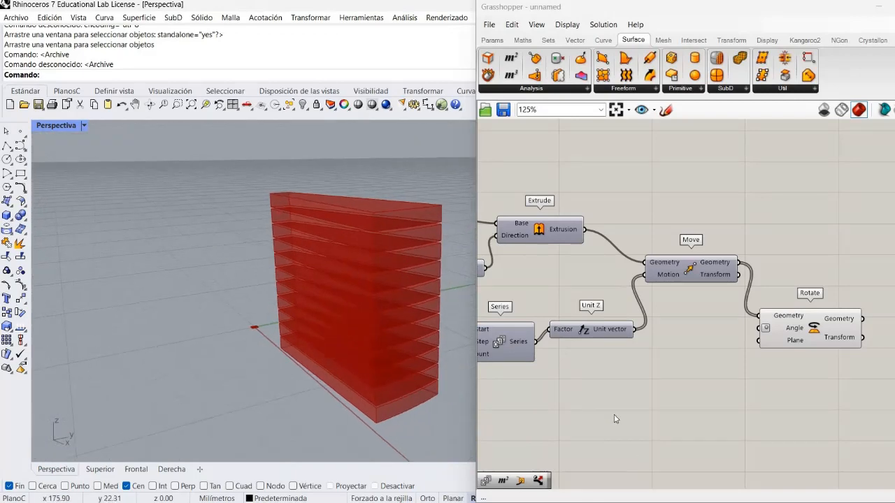
right_drag(615, 416, 623, 417)
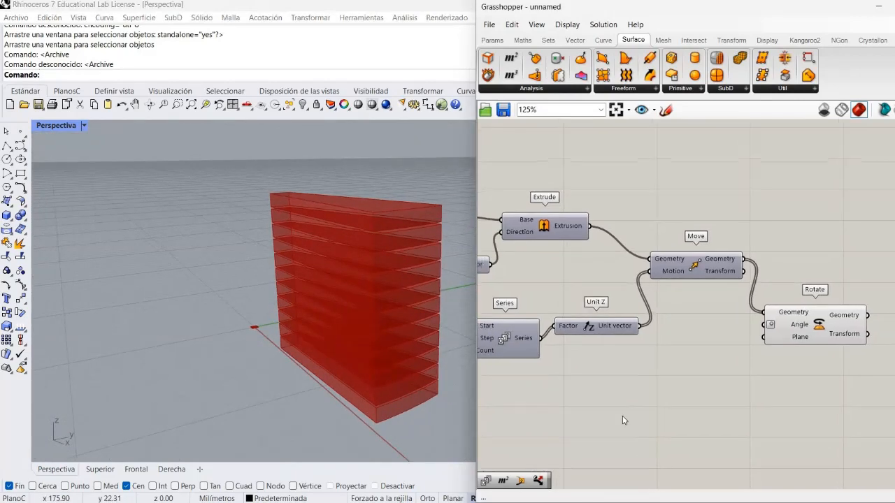
double_click(734, 366)
text(swe)
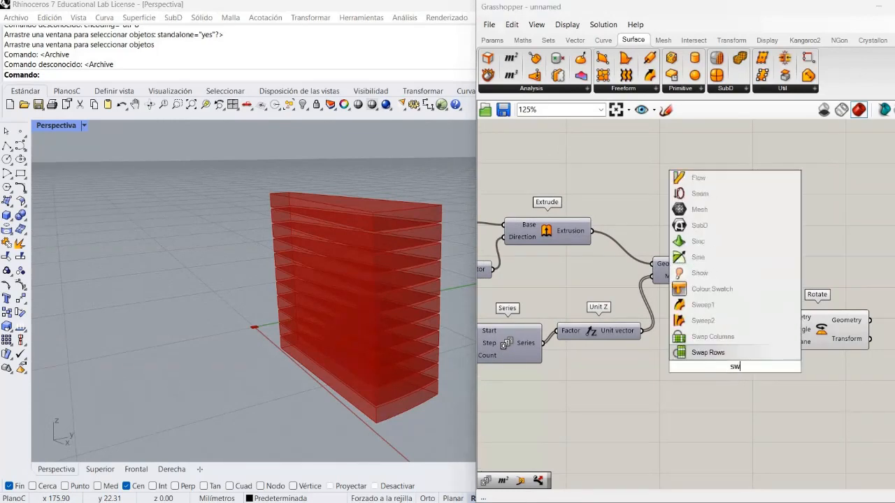
key(BackSpace)
key(BackSpace)
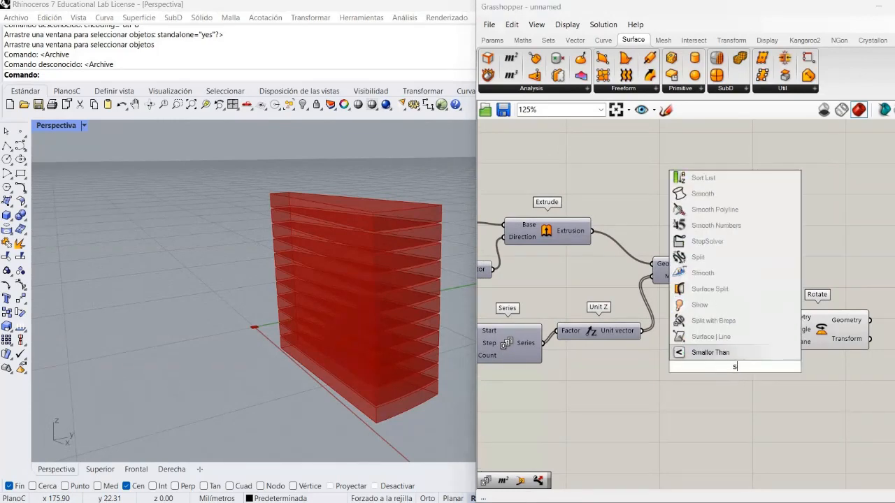
text(er)
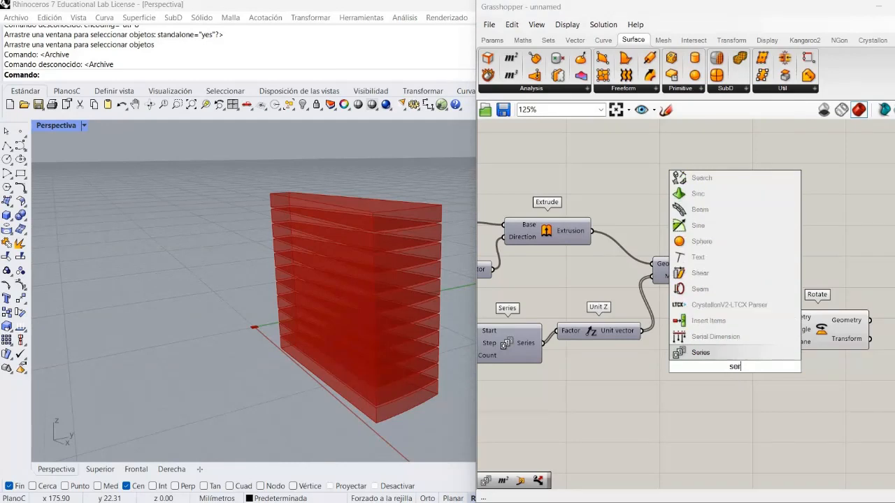
click(727, 355)
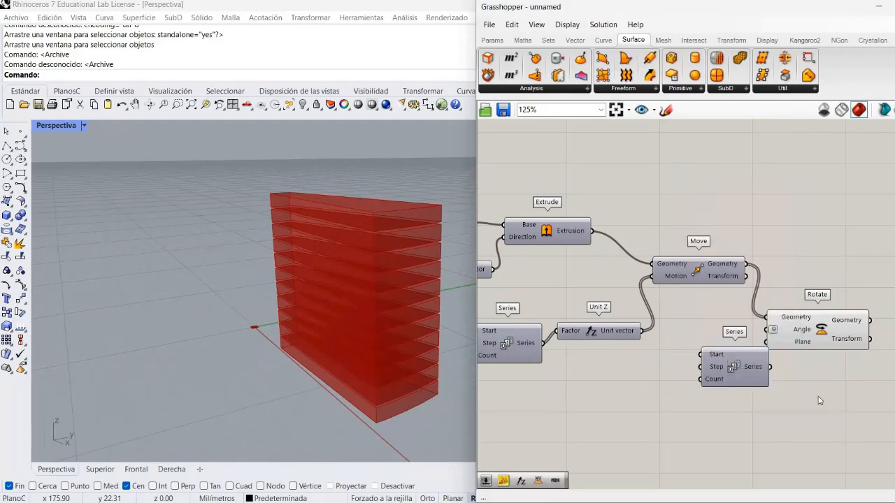
click(755, 358)
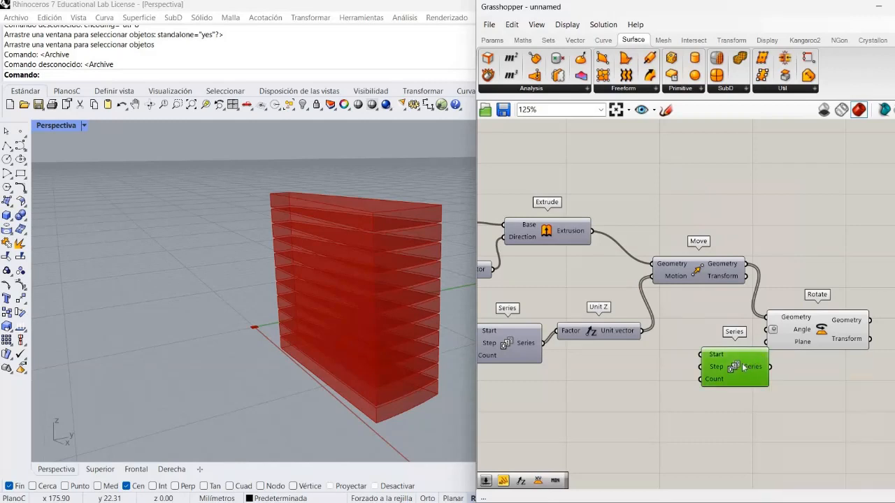
drag(720, 363, 667, 385)
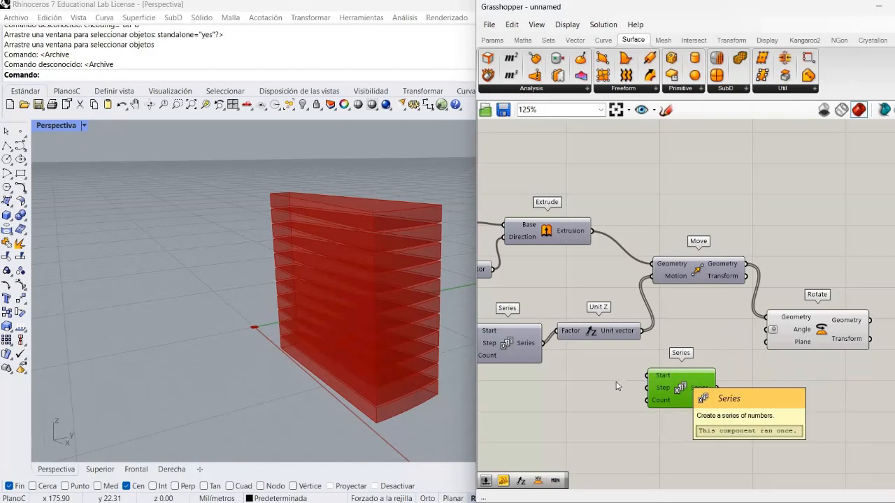
Create a number slider ranging from 15 to 45 beside the new Series component
double_click(570, 386)
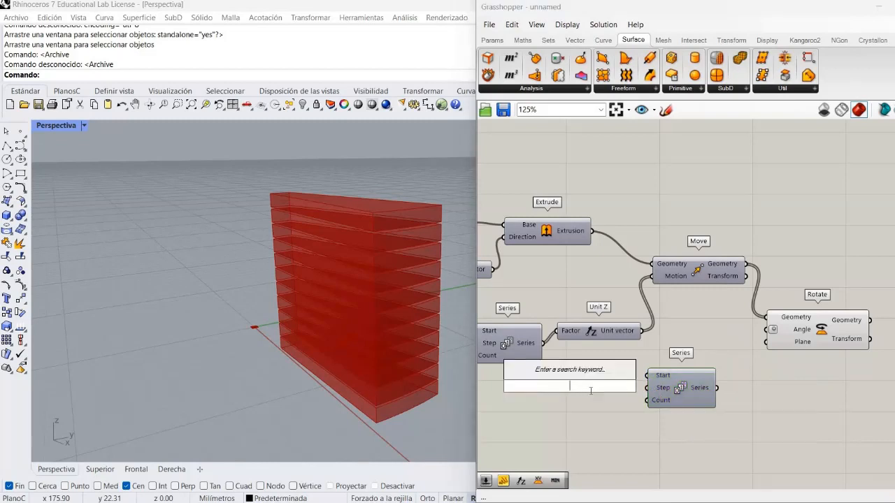
text(15.)
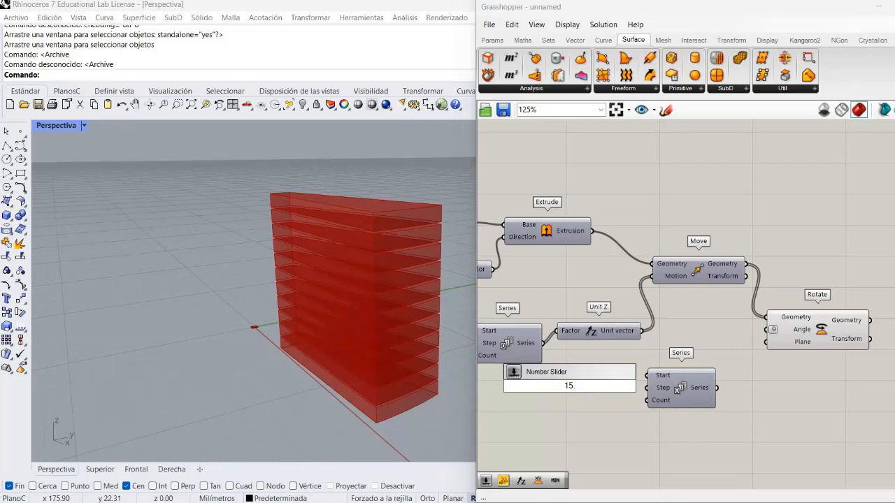
text(.45)
key(Return)
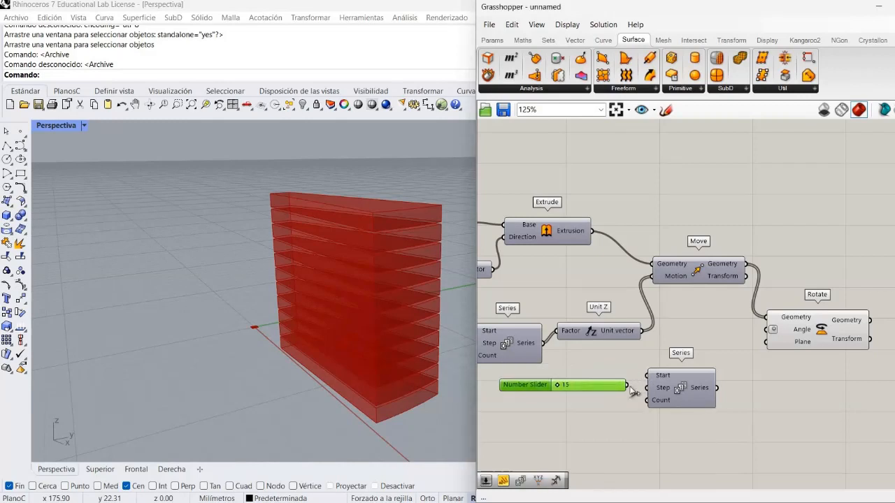
Connect the 15-to-45 slider to the second Series' Step input, and wire a new 1-to-20 number slider to its Count input
click(628, 391)
drag(627, 385, 648, 388)
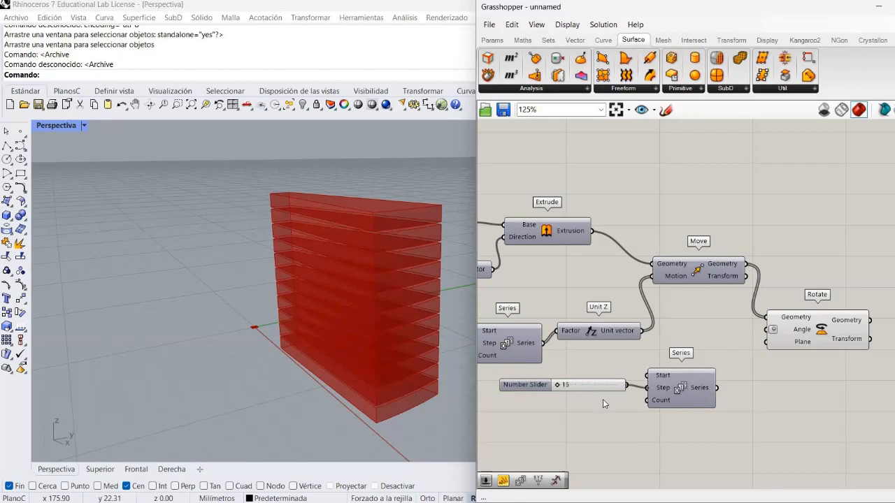
double_click(559, 427)
text(1)
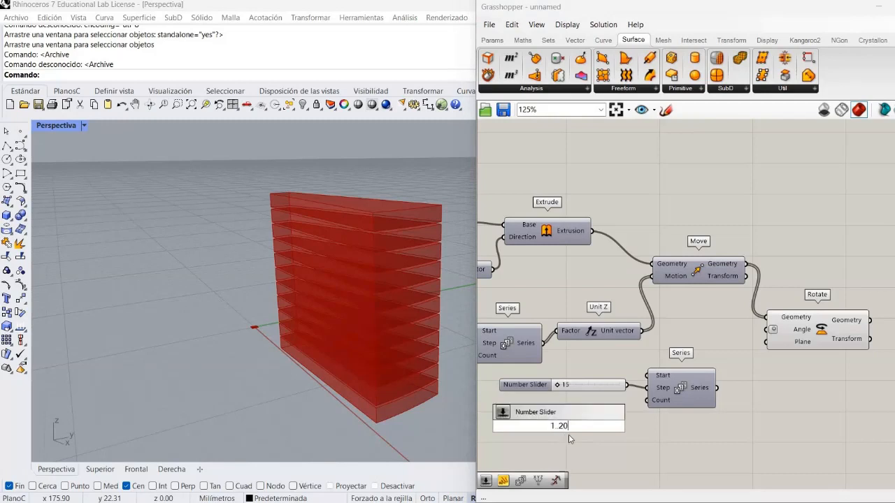
text(.20)
key(Return)
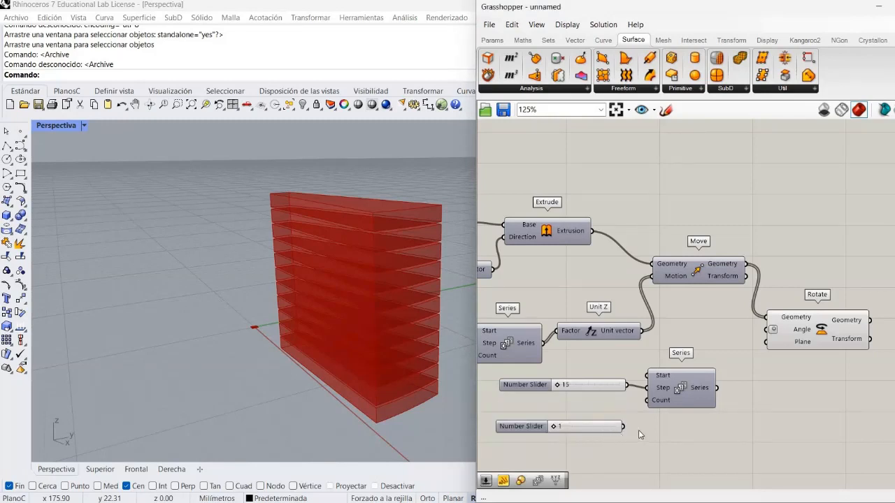
drag(647, 400, 622, 427)
Connect the second Series' output to Rotate's Angle input and set the Series' Count slider to 4
scroll(724, 390, up, 1)
drag(718, 389, 784, 391)
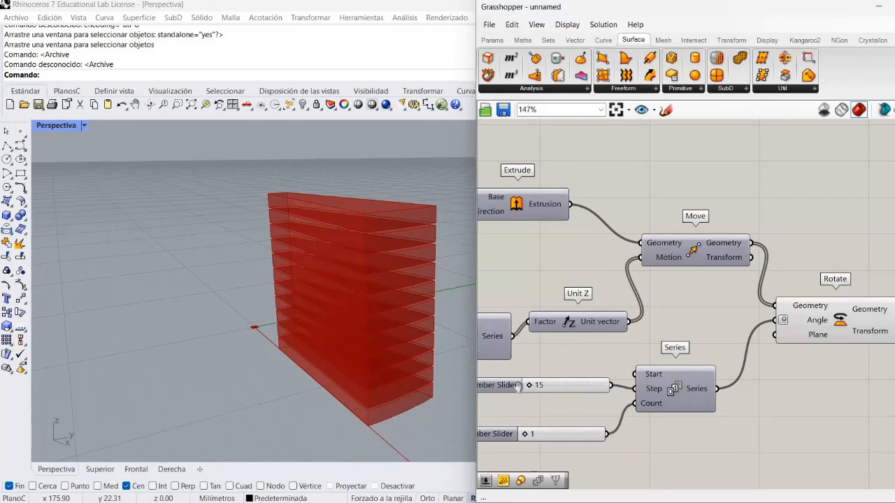
right_drag(496, 409, 531, 388)
scroll(531, 389, down, 2)
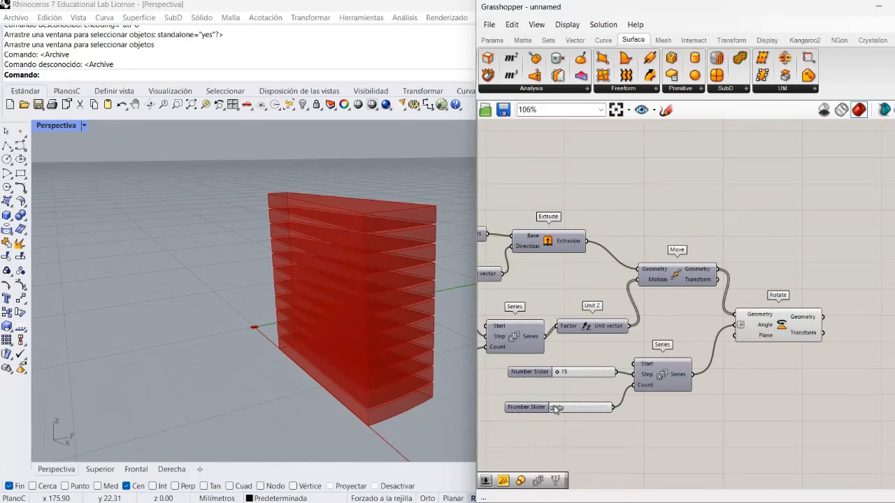
drag(554, 408, 564, 409)
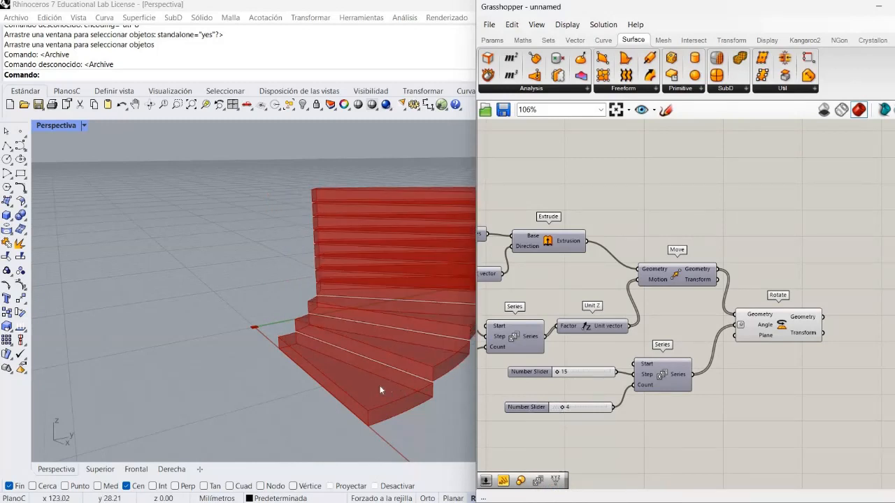
right_drag(379, 380, 365, 237)
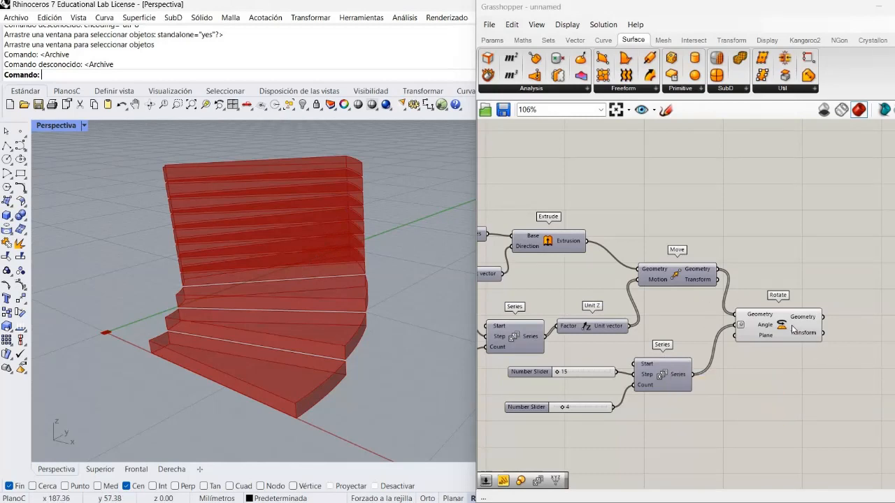
Shift the Rotate component slightly farther away from Move and the second Series
scroll(796, 327, up, 3)
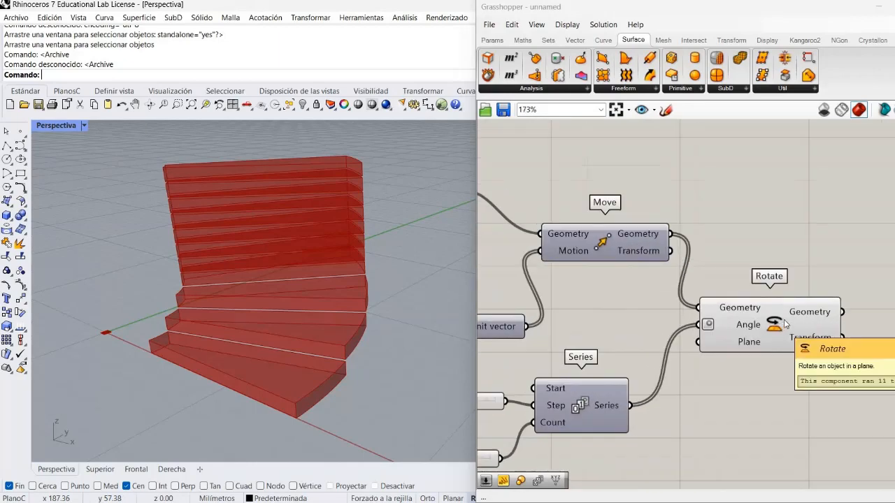
drag(780, 327, 812, 316)
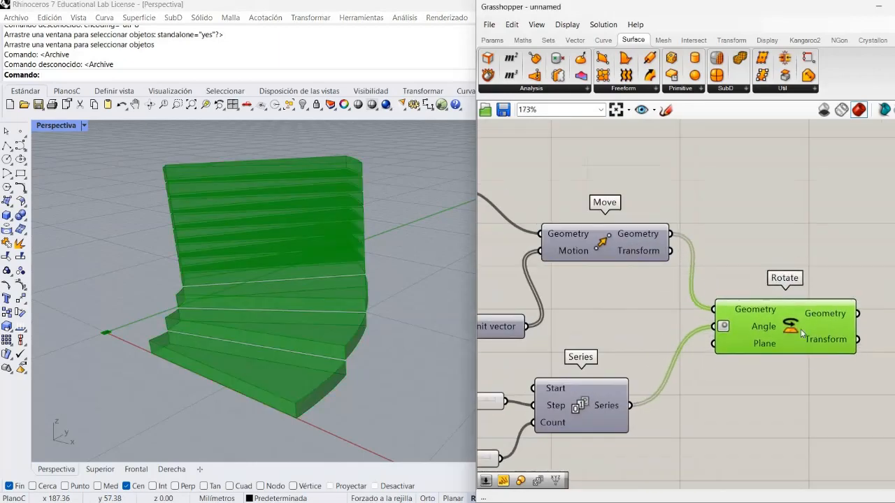
click(750, 428)
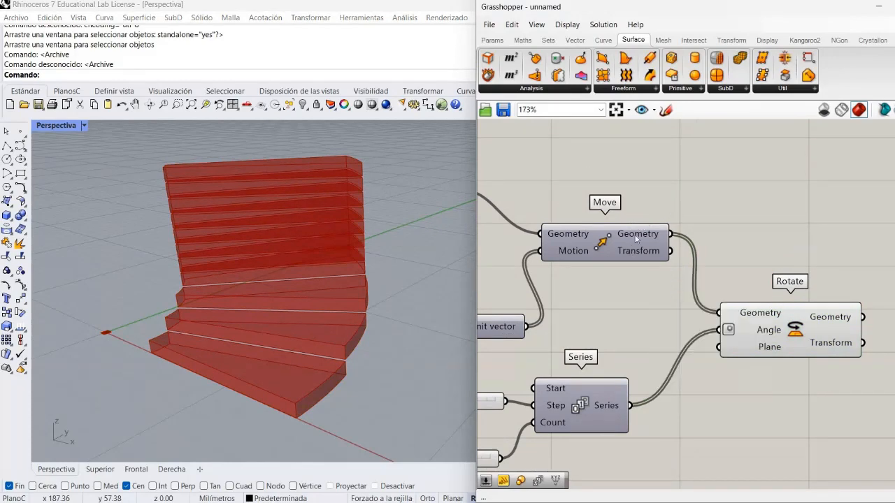
Add a Panel beyond Move, connect Move's Geometry output to it, and enlarge it to show the whole list
double_click(676, 155)
text(p)
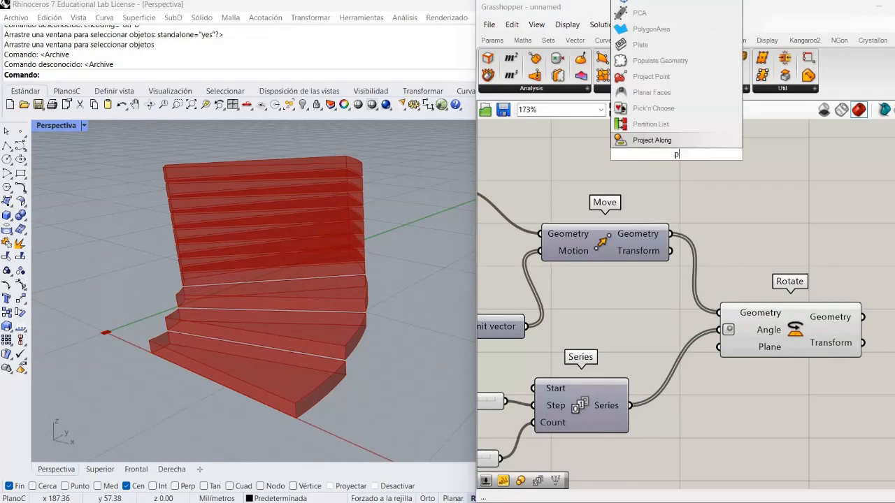
text(an)
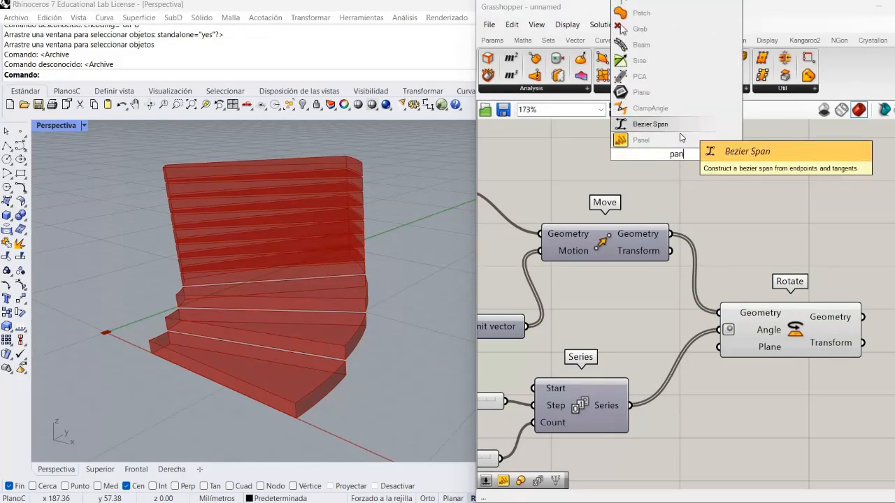
key(Return)
drag(643, 126, 760, 173)
drag(669, 234, 724, 201)
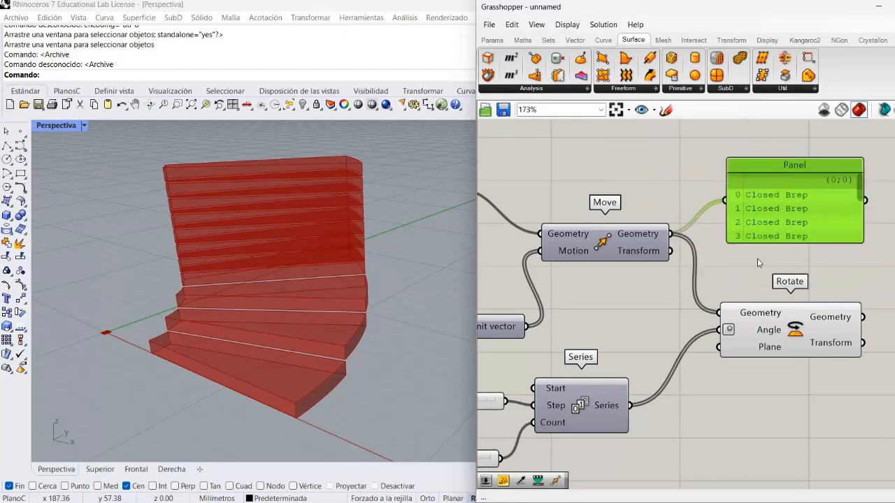
click(757, 258)
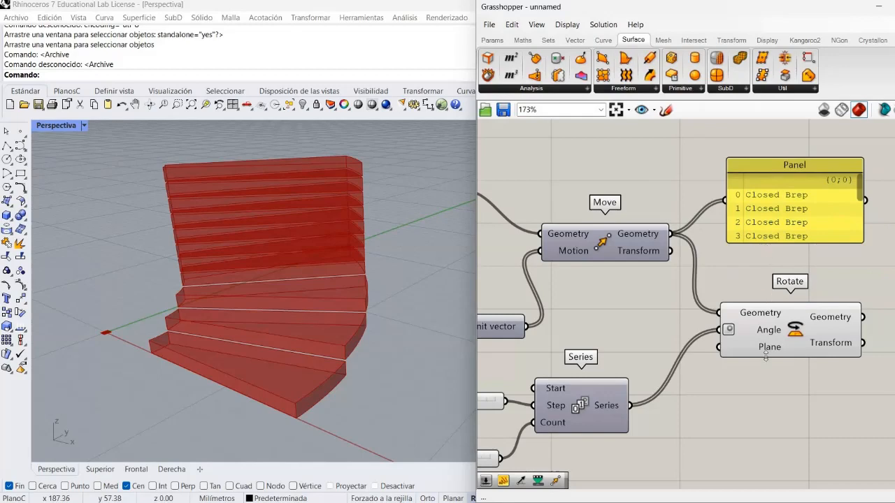
drag(765, 356, 776, 371)
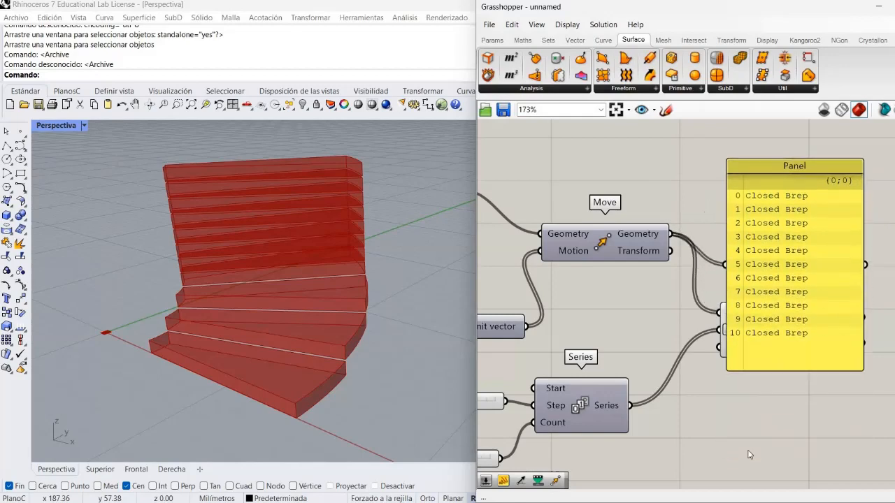
Add another Panel near the second Series and connect the Series output to it to list the angles
double_click(745, 451)
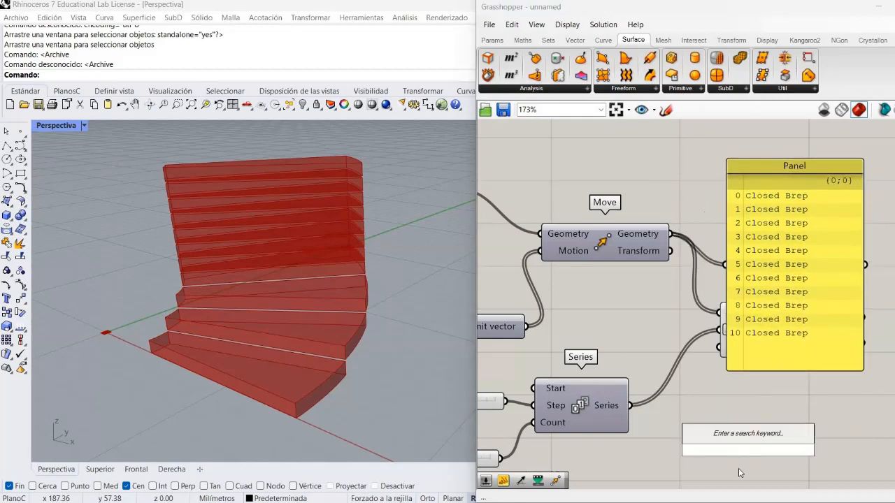
text(pan)
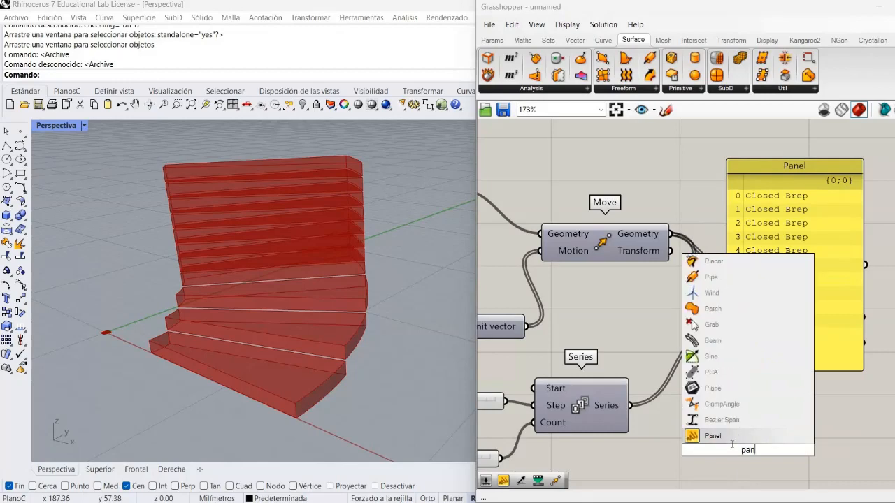
click(727, 438)
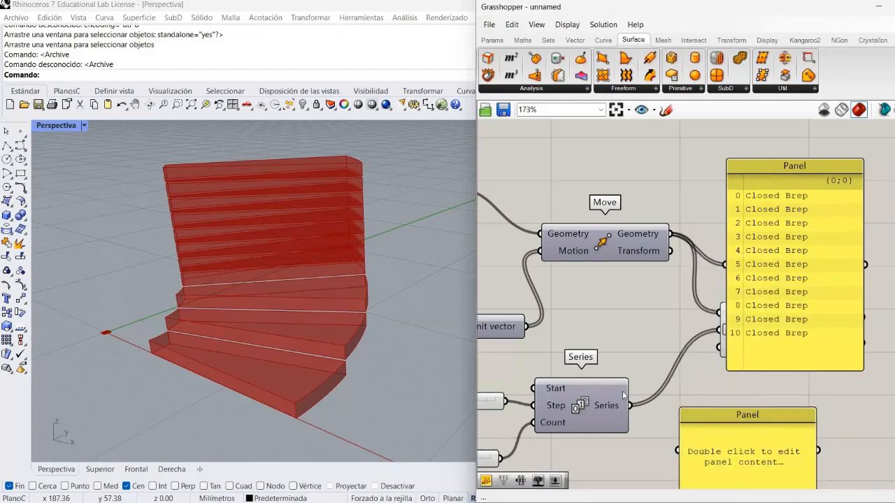
drag(630, 406, 696, 453)
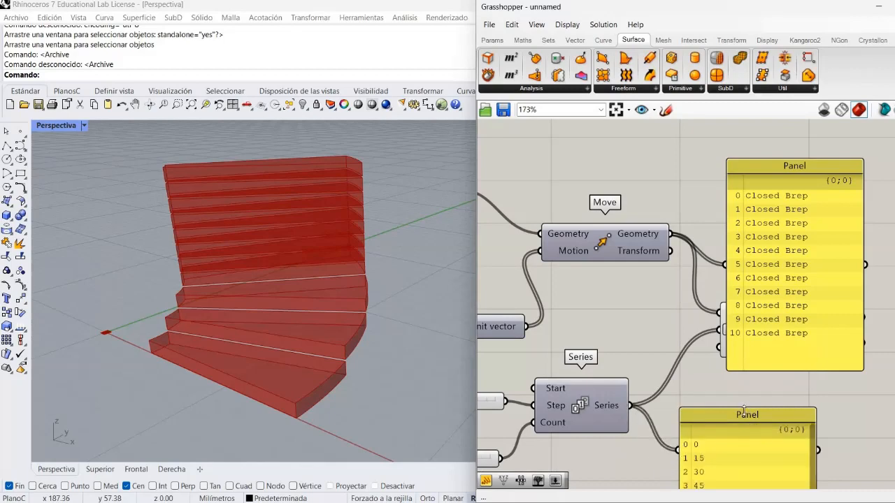
drag(743, 410, 753, 388)
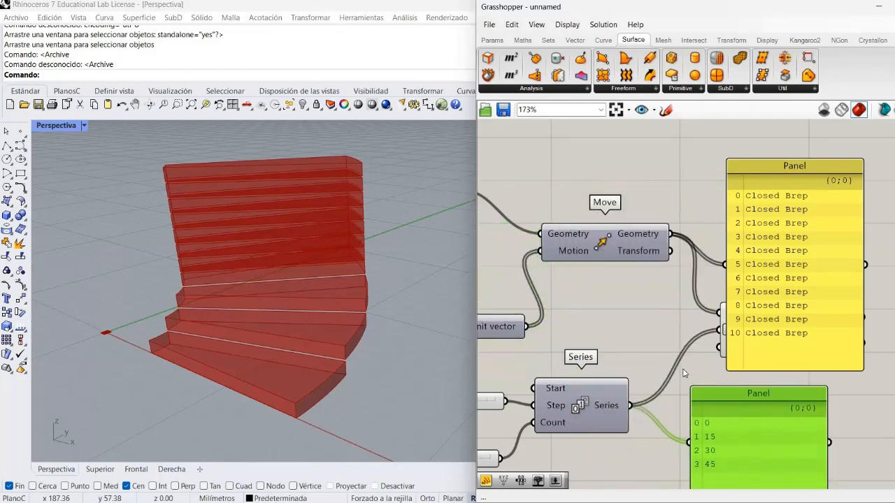
Arrange the geometry and angle panels side by side and move the Rotate component below them
right_drag(619, 389, 567, 321)
right_drag(726, 346, 666, 370)
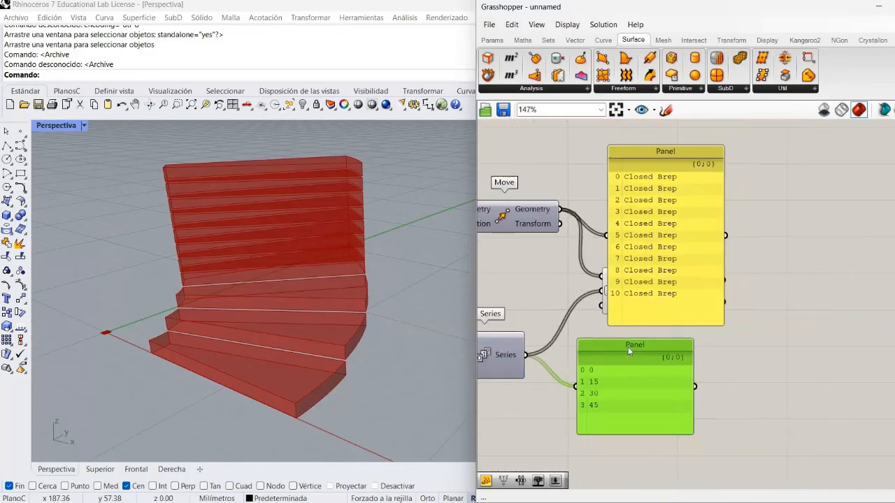
drag(633, 348, 841, 187)
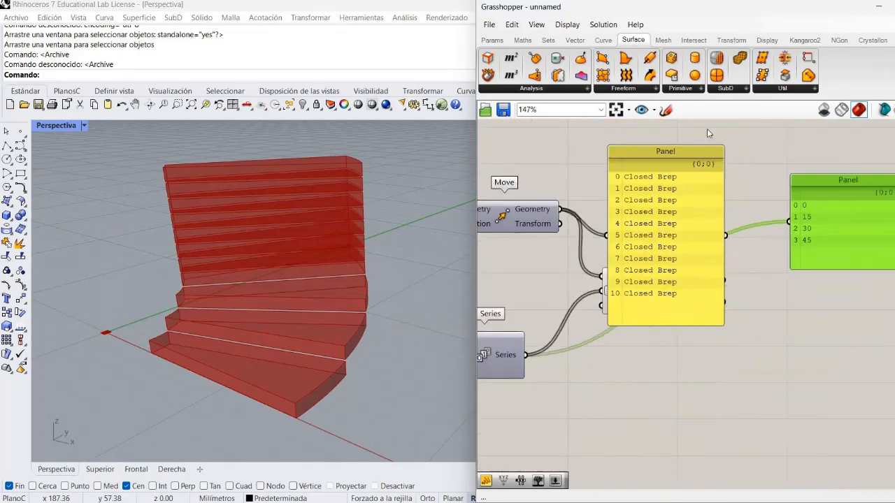
drag(707, 128, 774, 190)
click(729, 331)
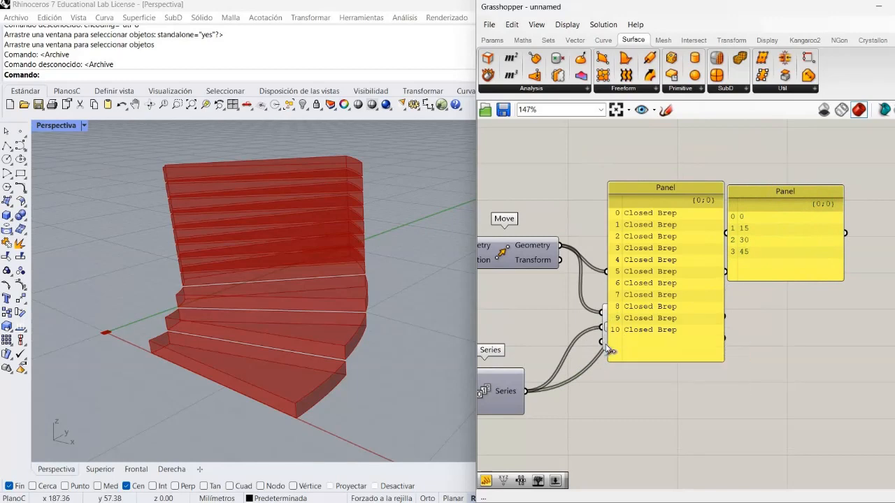
drag(639, 346, 628, 301)
drag(676, 343, 676, 436)
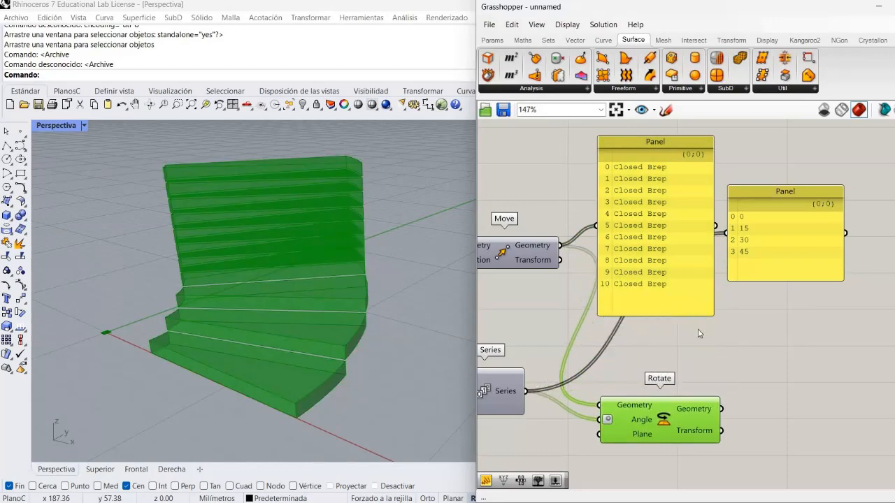
drag(694, 293, 699, 340)
click(594, 163)
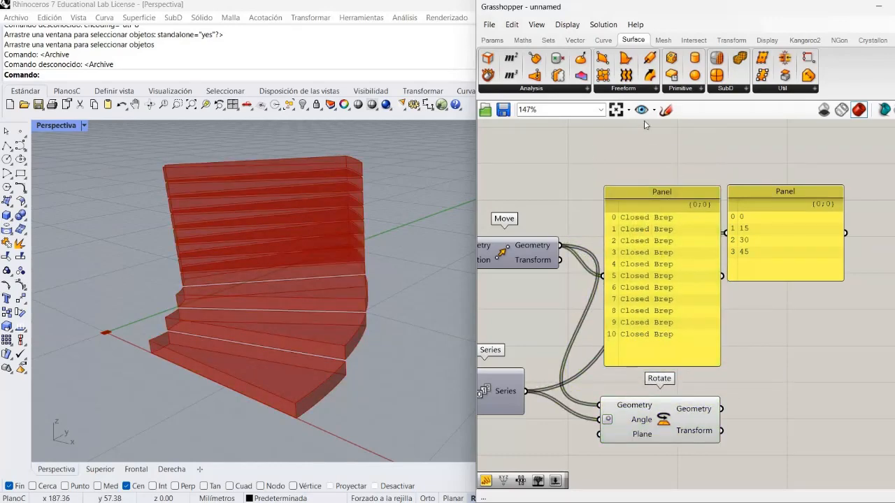
Sketch freehand lines matching the Closed Brep entries to the angle entries, and discard the sketch
click(666, 113)
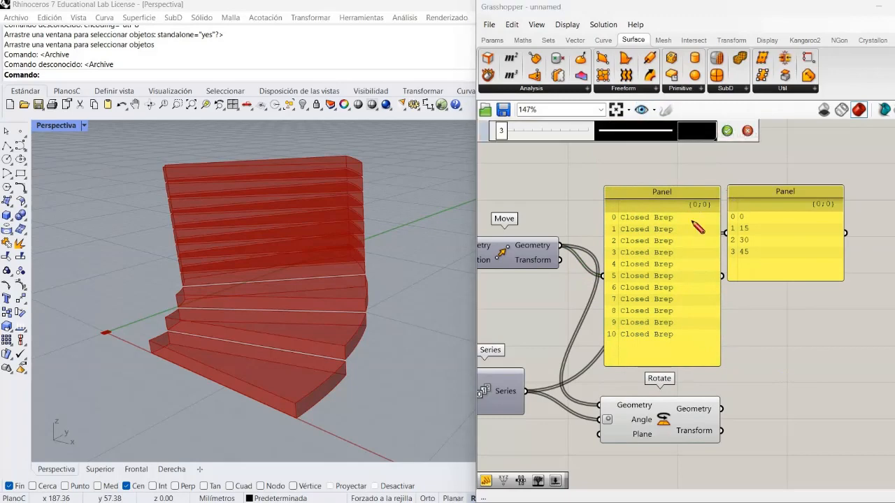
drag(691, 221, 723, 214)
mouse_move(692, 230)
mouse_down()
mouse_move(717, 227)
mouse_move(726, 242)
mouse_up()
scroll(690, 241, up, 1)
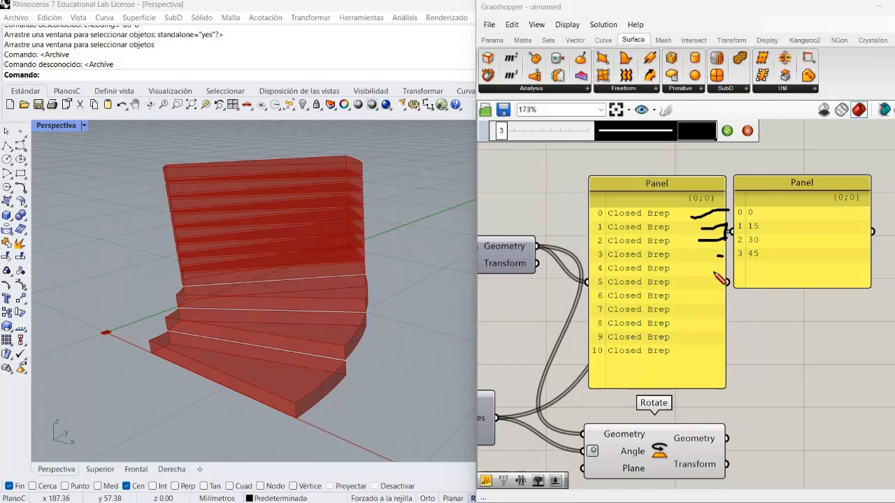
mouse_move(729, 255)
mouse_down()
mouse_move(714, 272)
mouse_move(720, 285)
mouse_move(720, 275)
mouse_move(713, 316)
mouse_up()
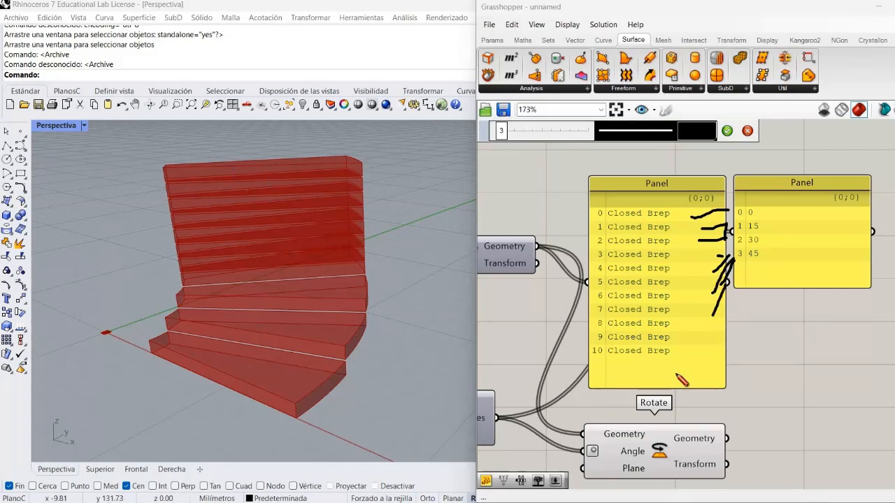
click(748, 131)
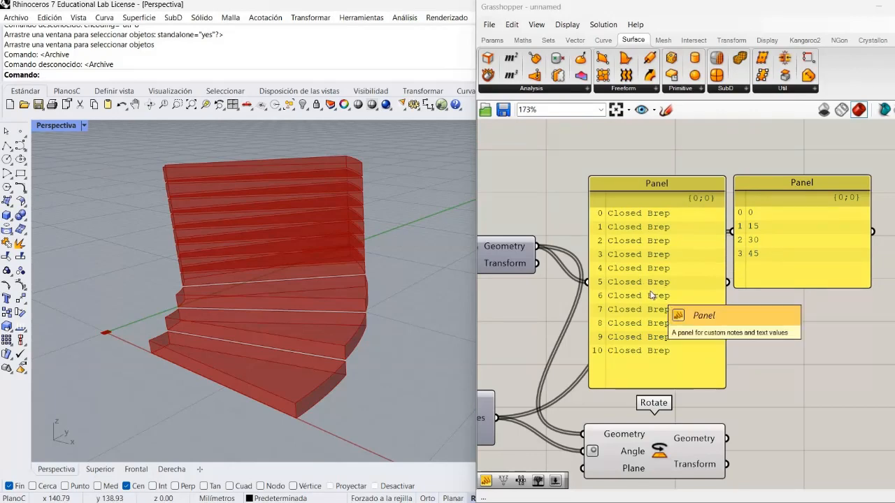
Move the first Series' Count slider (11) lower and connect it to the second Series' Count input in place of the 4 slider
scroll(699, 343, down, 3)
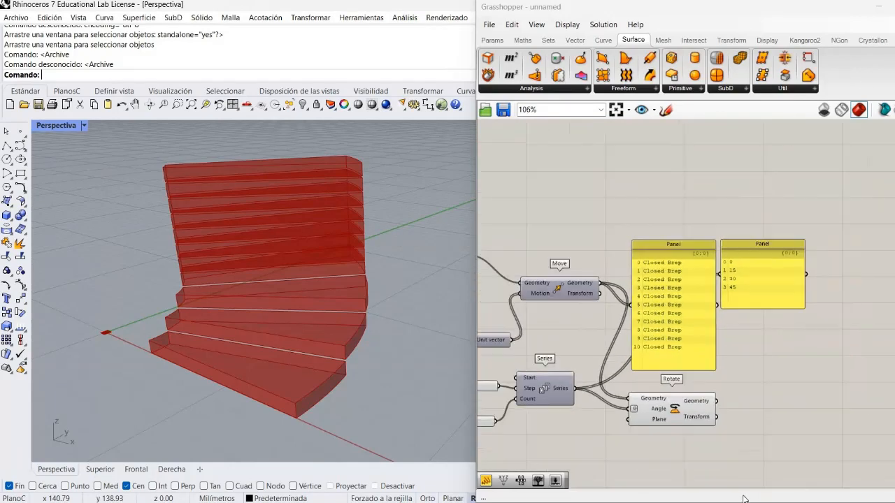
right_drag(621, 440, 889, 407)
right_drag(652, 406, 610, 408)
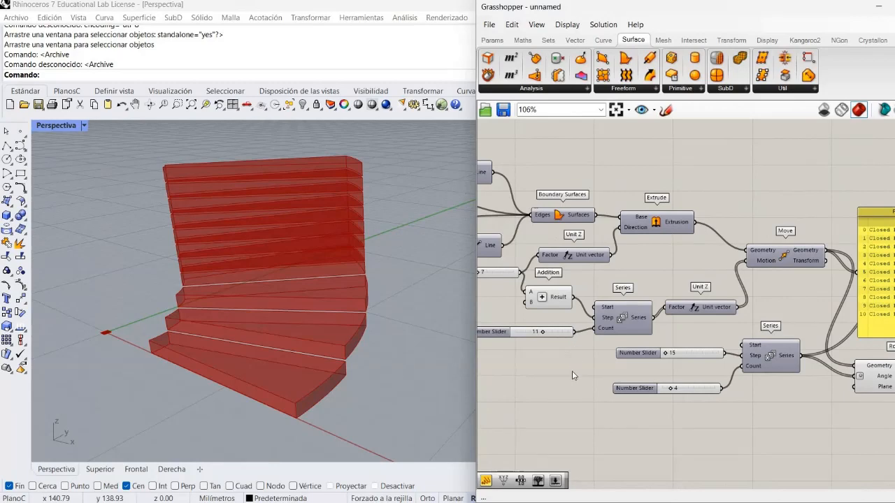
drag(563, 332, 573, 370)
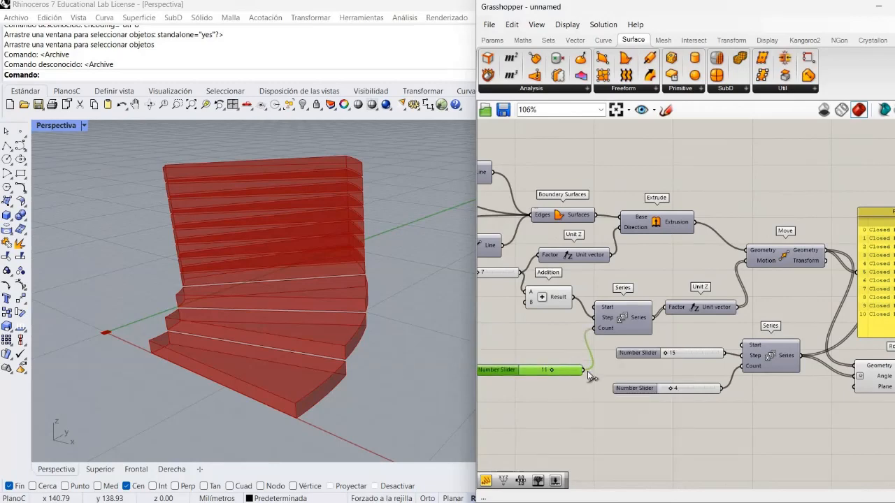
drag(677, 376, 746, 368)
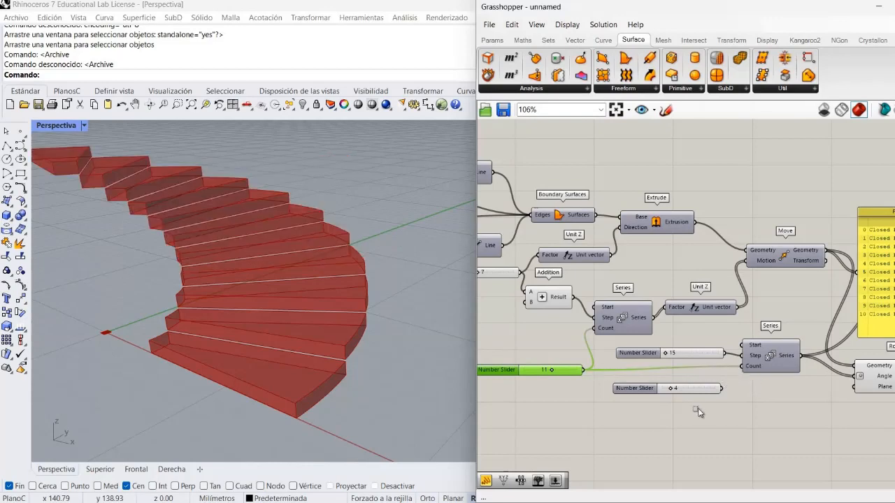
click(407, 381)
scroll(394, 389, down, 3)
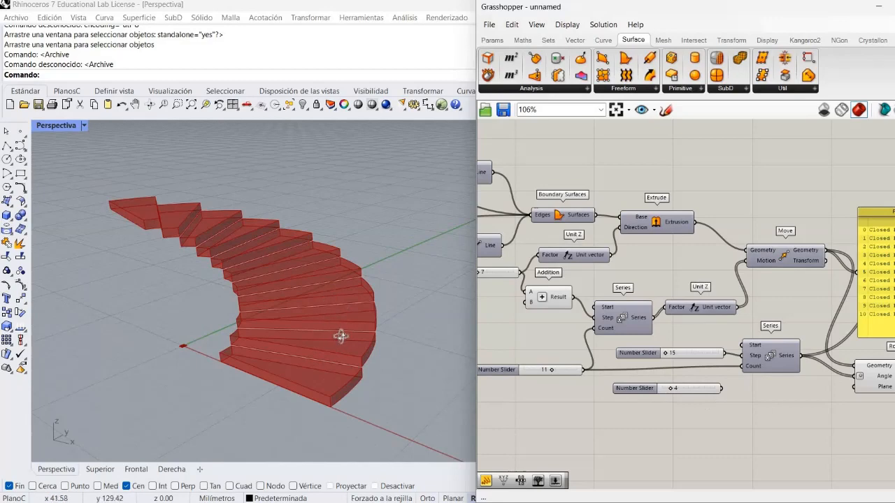
mouse_move(340, 336)
right_down()
mouse_move(340, 320)
mouse_move(343, 346)
right_up()
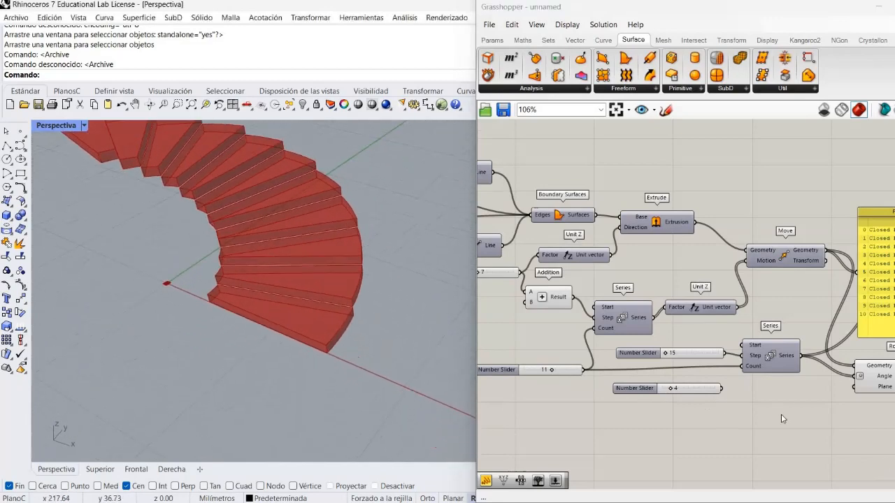
Enlarge the angle Panel vertically so it displays the full list of rotation values beside the geometry Panel
right_drag(626, 418, 469, 424)
right_drag(742, 250, 723, 250)
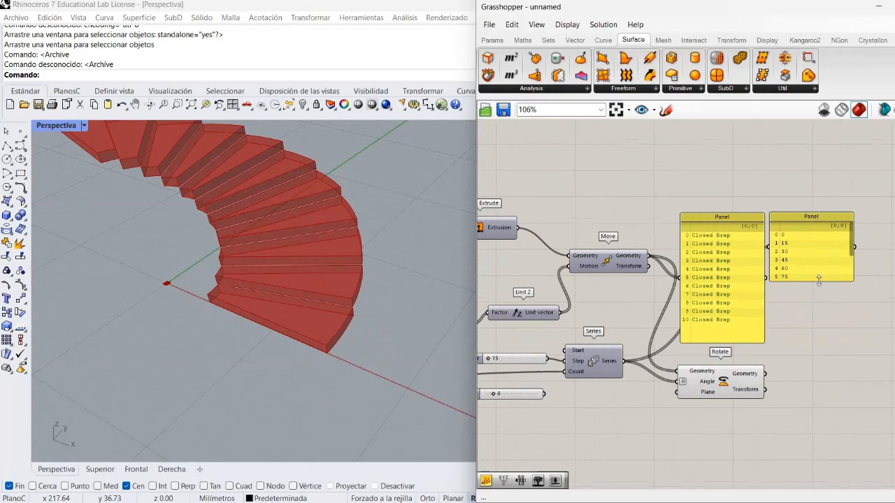
drag(826, 296, 829, 347)
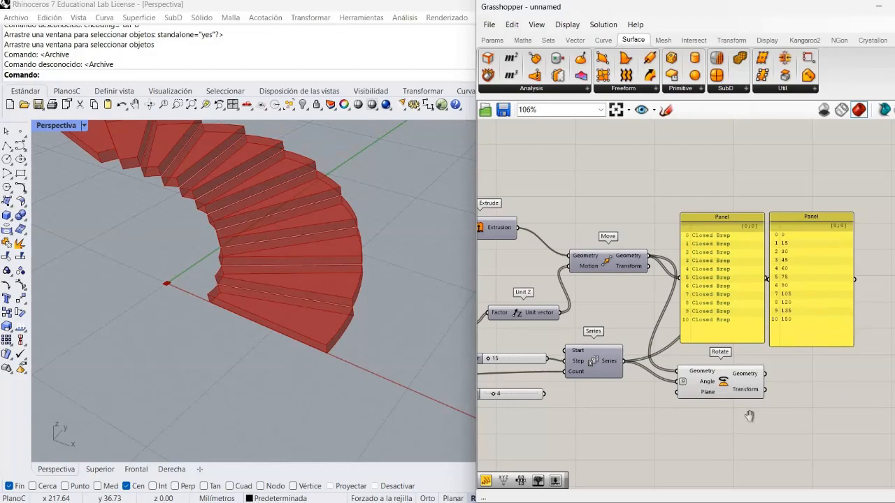
Delete the unconnected Number Slider with value 4 below the second Series' step slider
right_drag(488, 411, 698, 413)
click(699, 408)
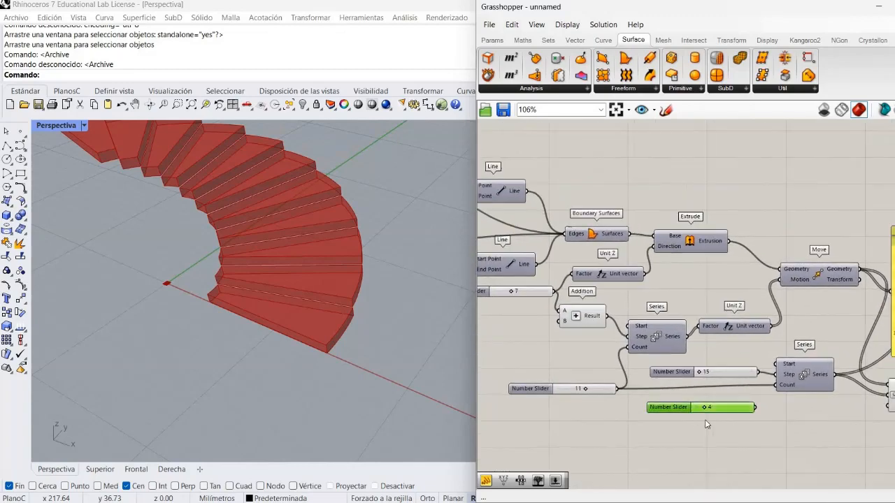
key(Delete)
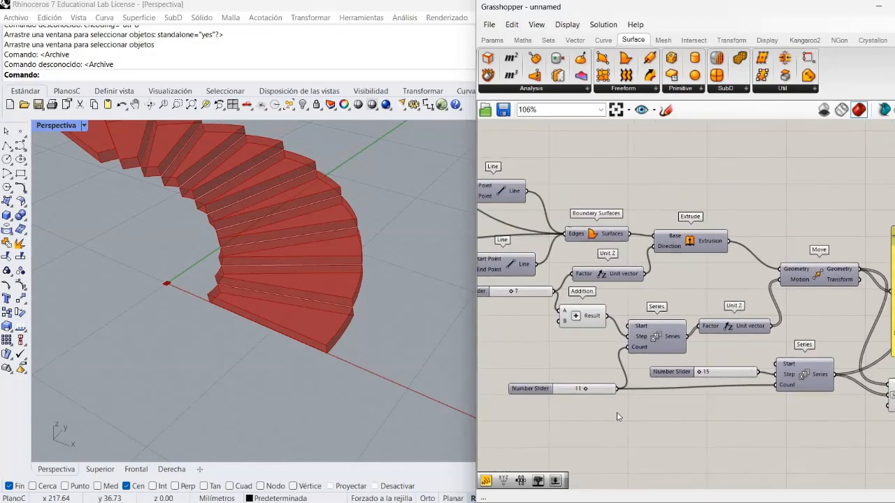
Move the 15-degree slider that feeds the Radians component to the free space below that component
right_drag(604, 411, 894, 422)
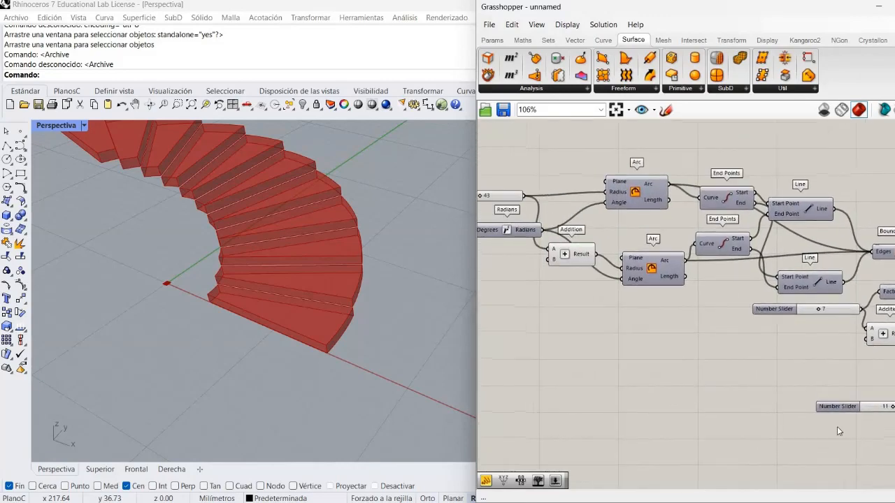
right_drag(685, 355, 748, 358)
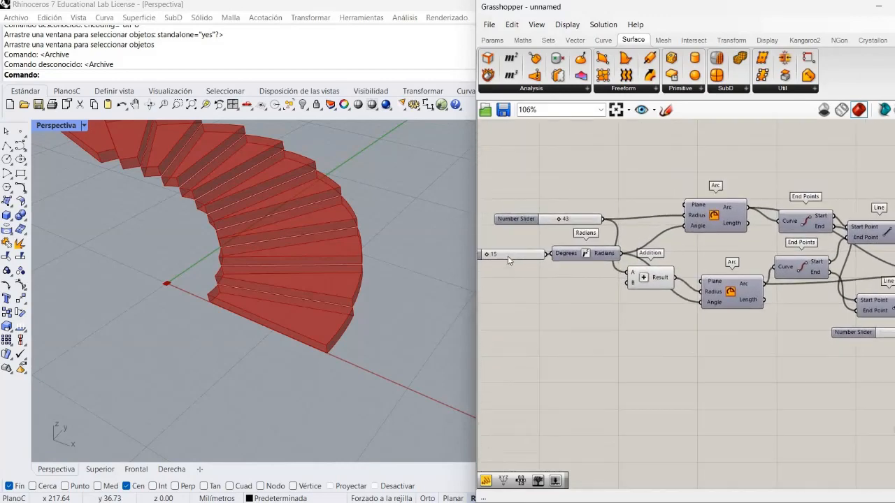
drag(509, 257, 496, 270)
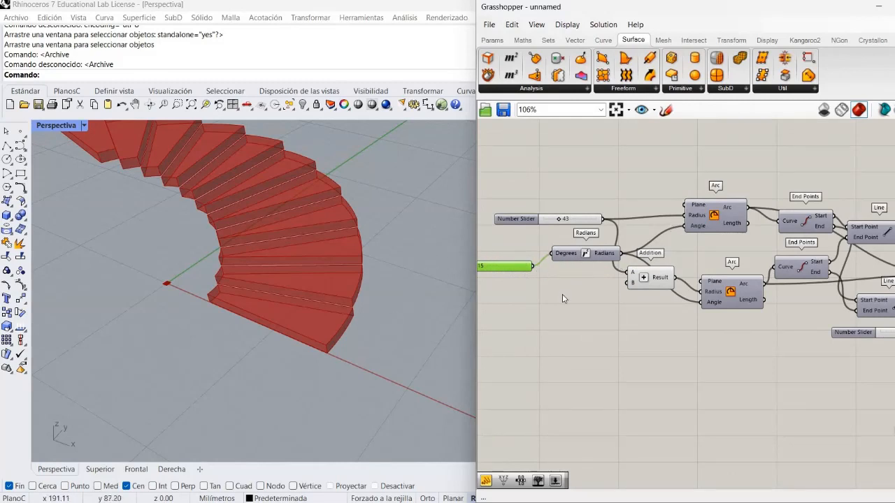
drag(540, 257, 557, 291)
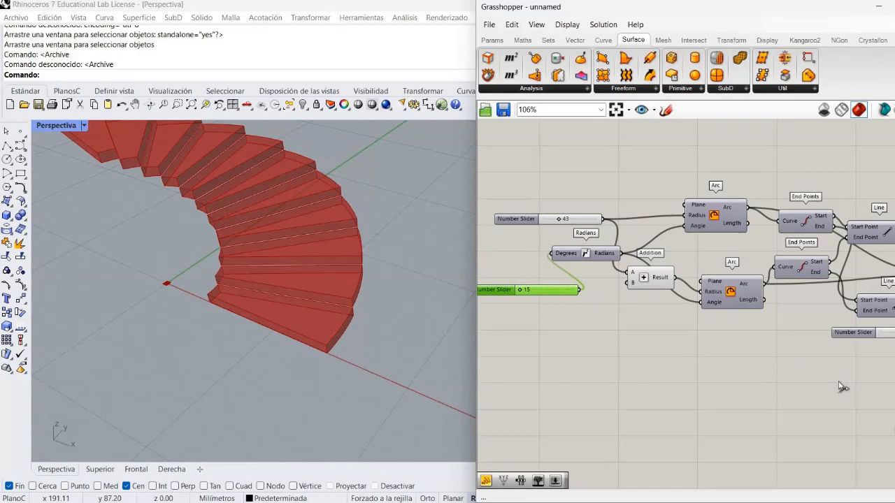
Connect the 15-degree Radians slider to the second Series' Step input and delete the redundant 15 slider beside that Series
drag(579, 289, 853, 417)
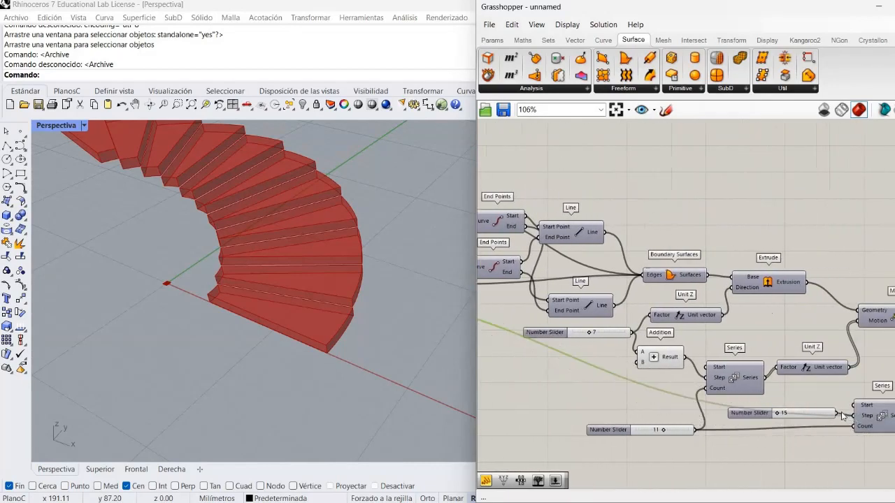
click(752, 417)
click(714, 423)
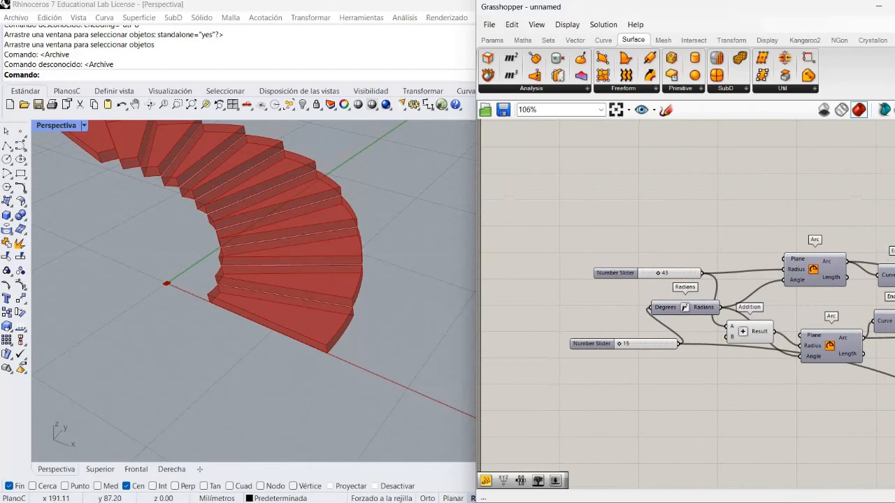
Set the arc radius slider to 20 and try the shared step-angle slider, returning it to 15
right_drag(741, 359, 693, 369)
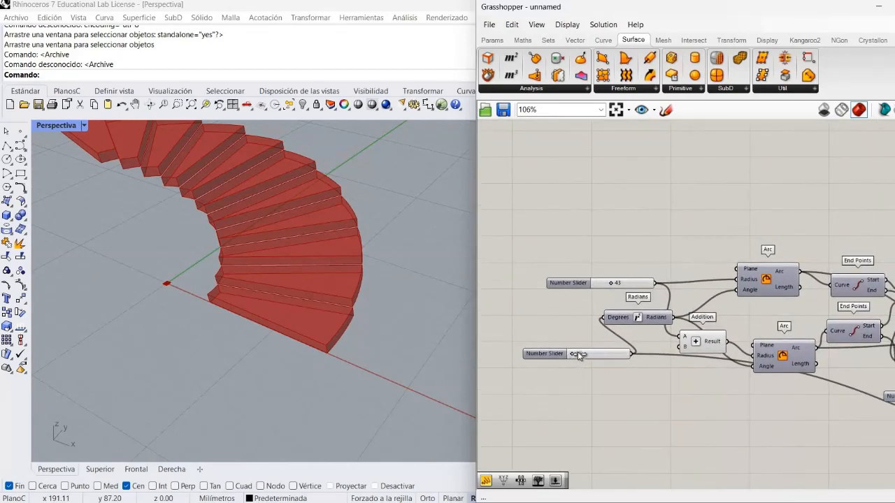
drag(577, 352, 572, 353)
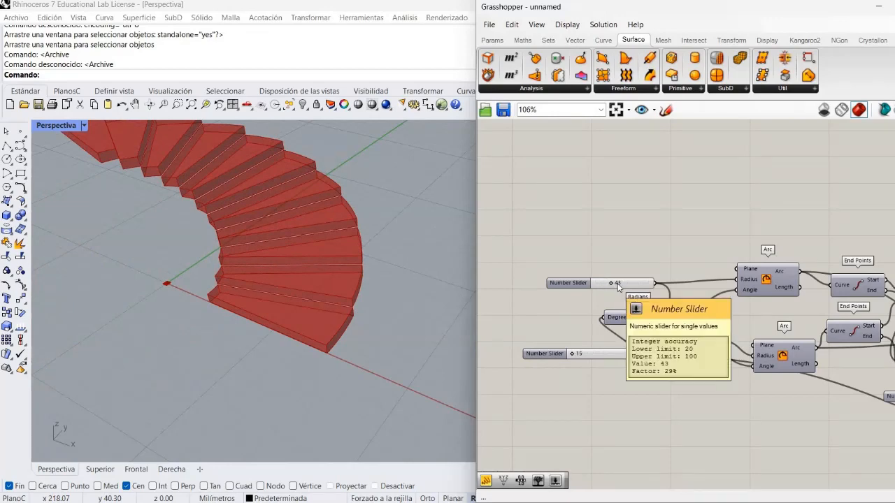
drag(598, 294, 584, 313)
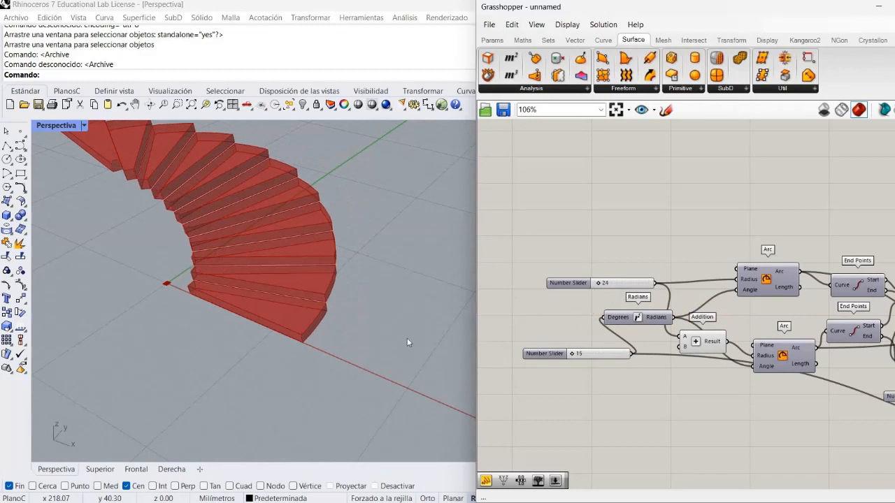
shift+right_drag(387, 346, 446, 421)
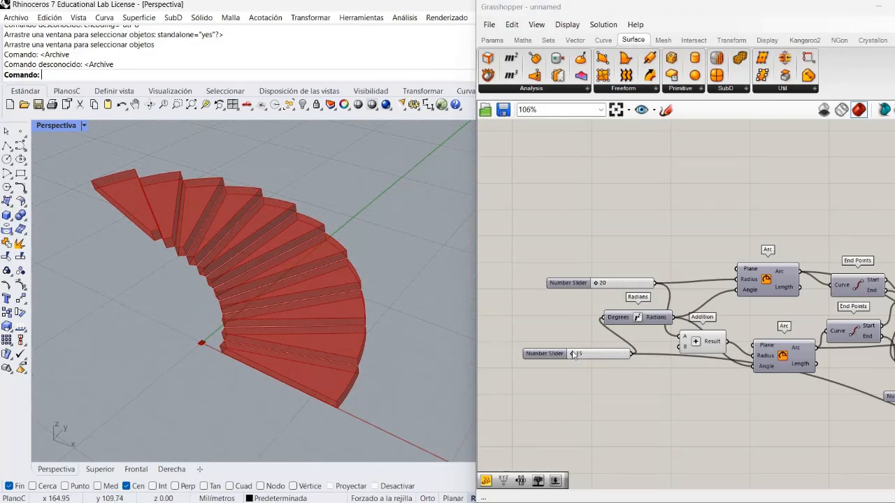
drag(576, 356, 577, 358)
Set the step height slider feeding Unit Z and Addition to 5
right_drag(692, 441, 490, 424)
right_drag(717, 443, 633, 405)
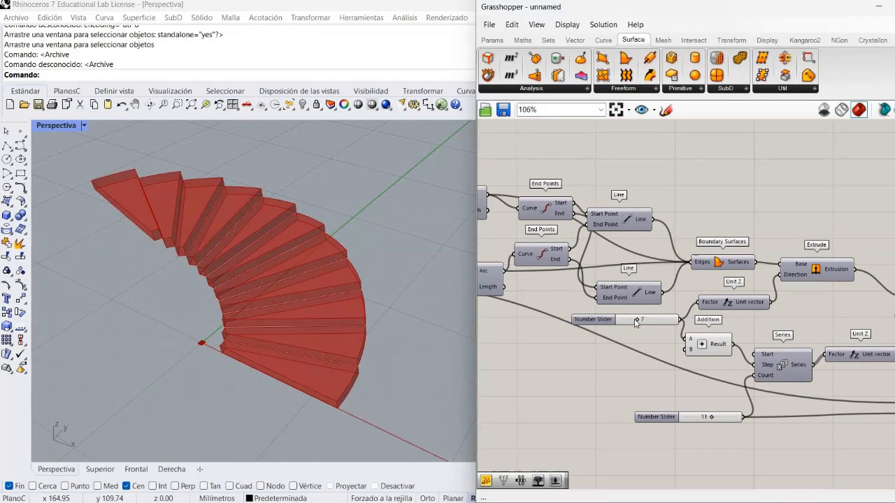
drag(644, 321, 622, 334)
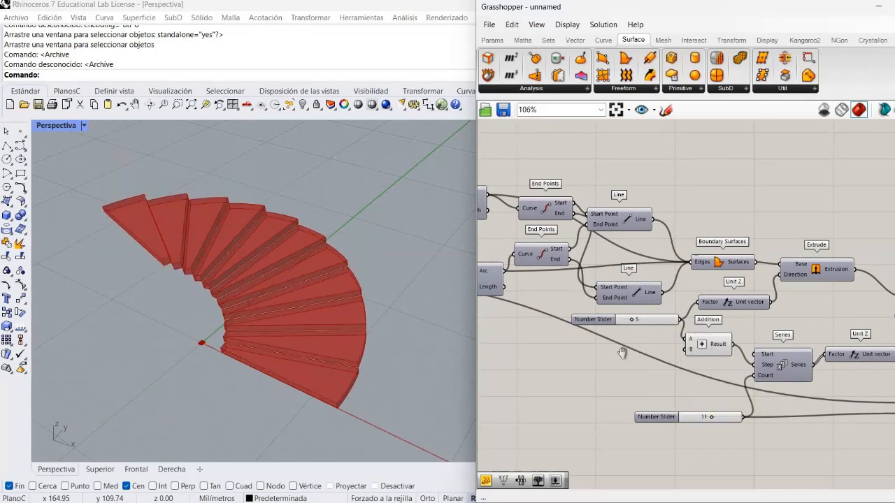
Test the step-count slider shared by both Series and return it to 11
right_drag(570, 355, 511, 359)
right_drag(652, 388, 629, 344)
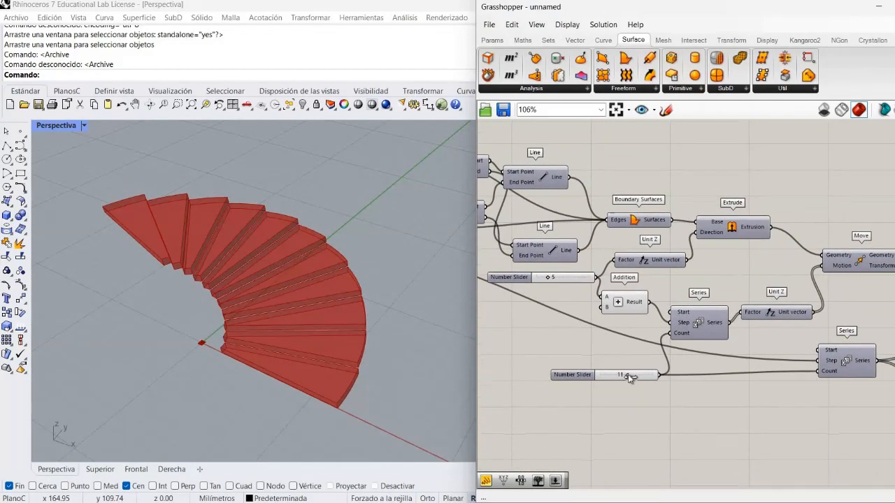
drag(633, 377, 627, 378)
right_drag(709, 394, 487, 339)
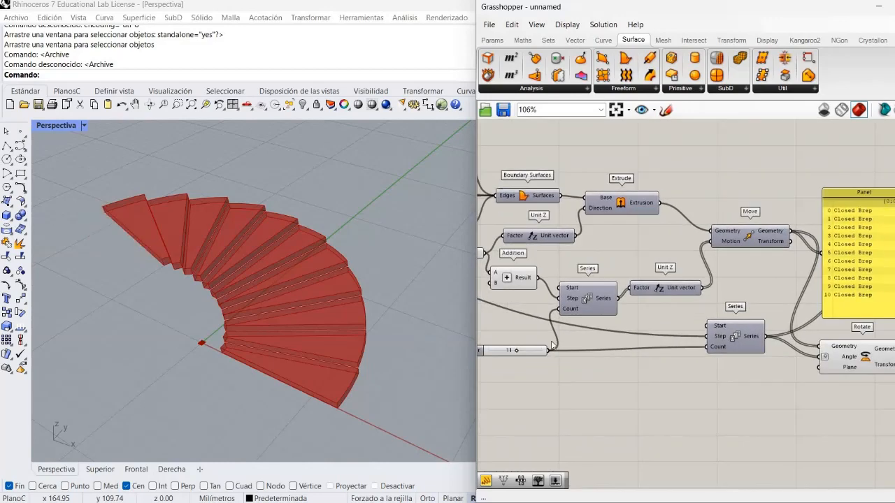